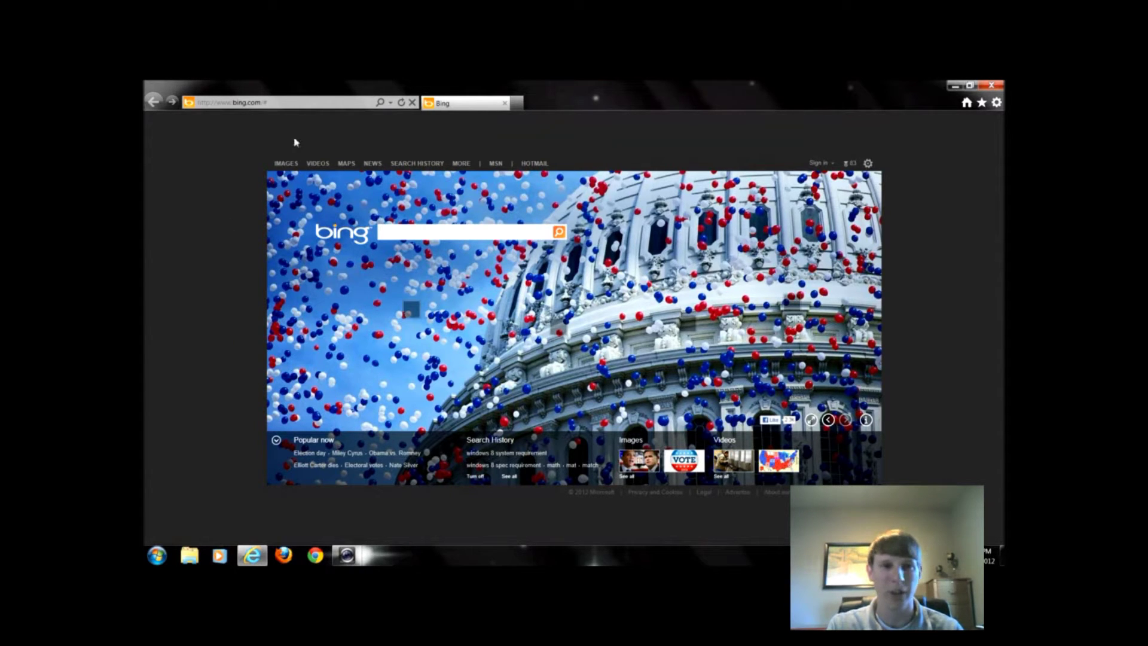
Go to windows.com from the Internet Explorer address bar
{"action": "left_click", "coordinate": [299, 103]}
{"action": "type", "text": "windows.com"}
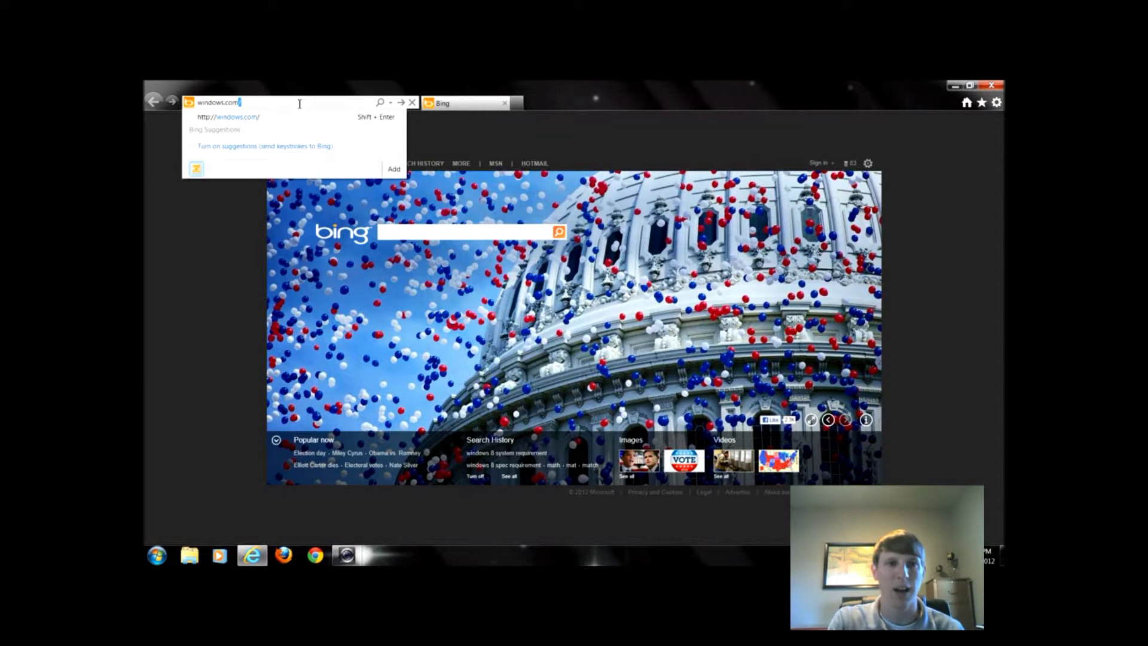
{"action": "key", "text": "Return"}
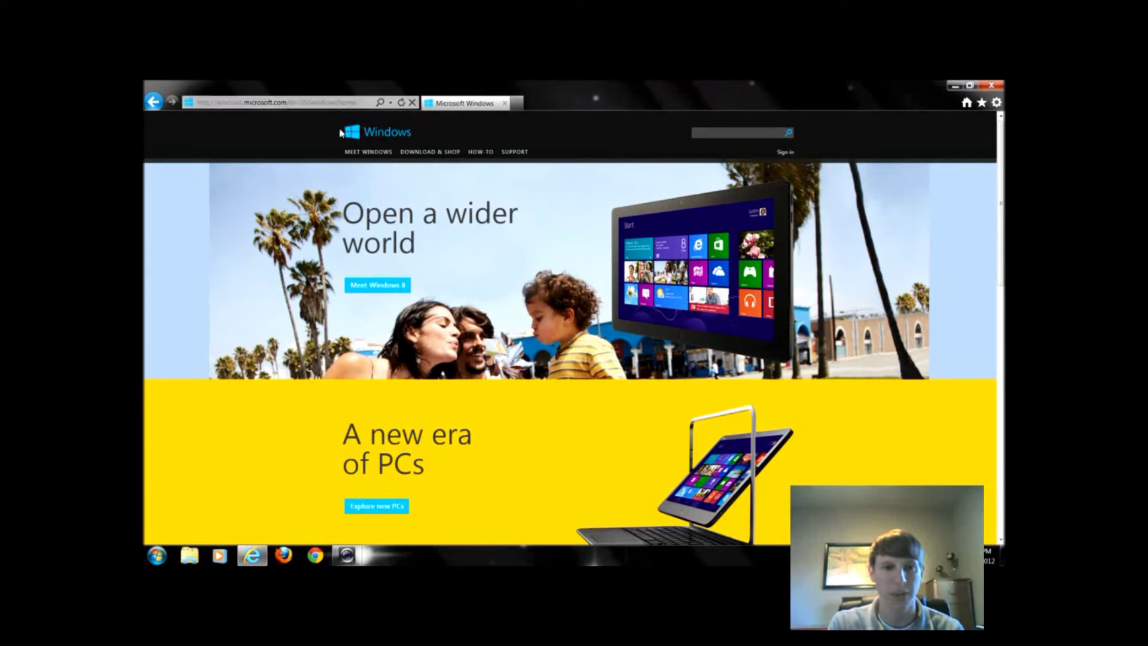
Open DOWNLOAD & SHOP and follow the Buy Windows 8 link
{"action": "left_click", "coordinate": [451, 157]}
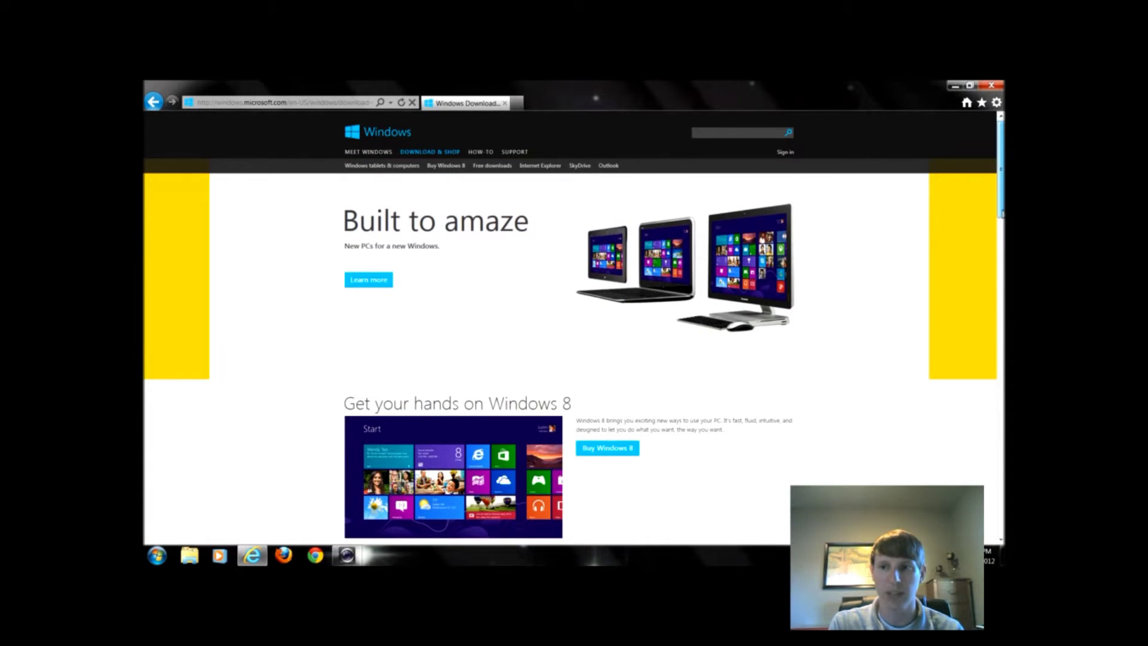
{"action": "scroll", "coordinate": [725, 263], "scroll_direction": "down", "scroll_amount": 3}
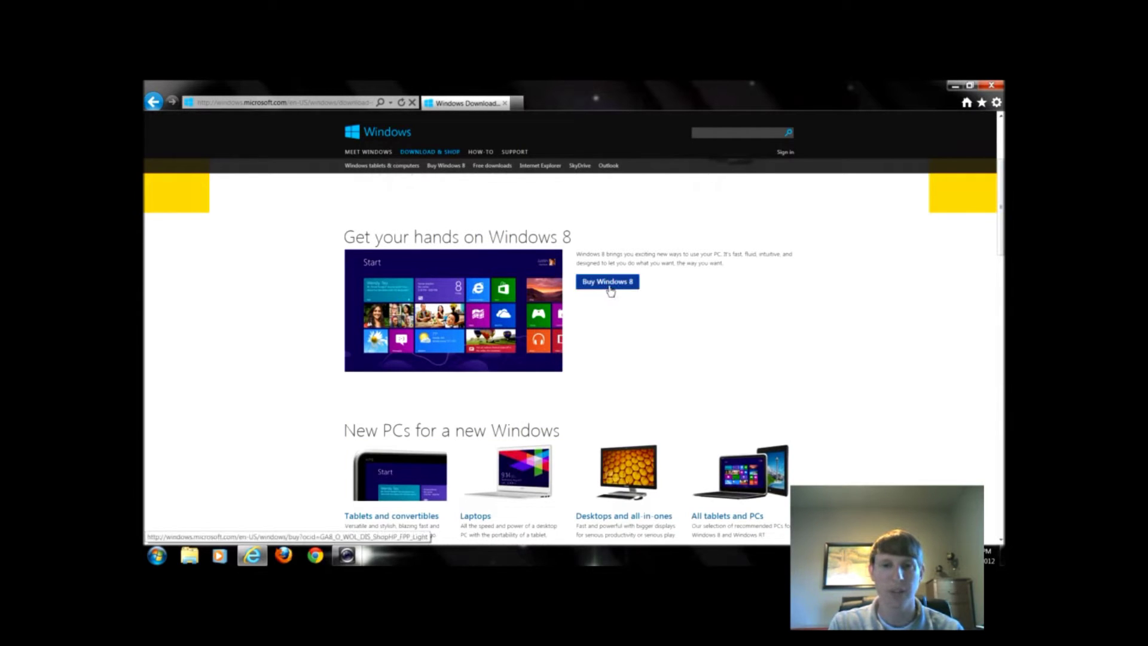
{"action": "left_click", "coordinate": [608, 282]}
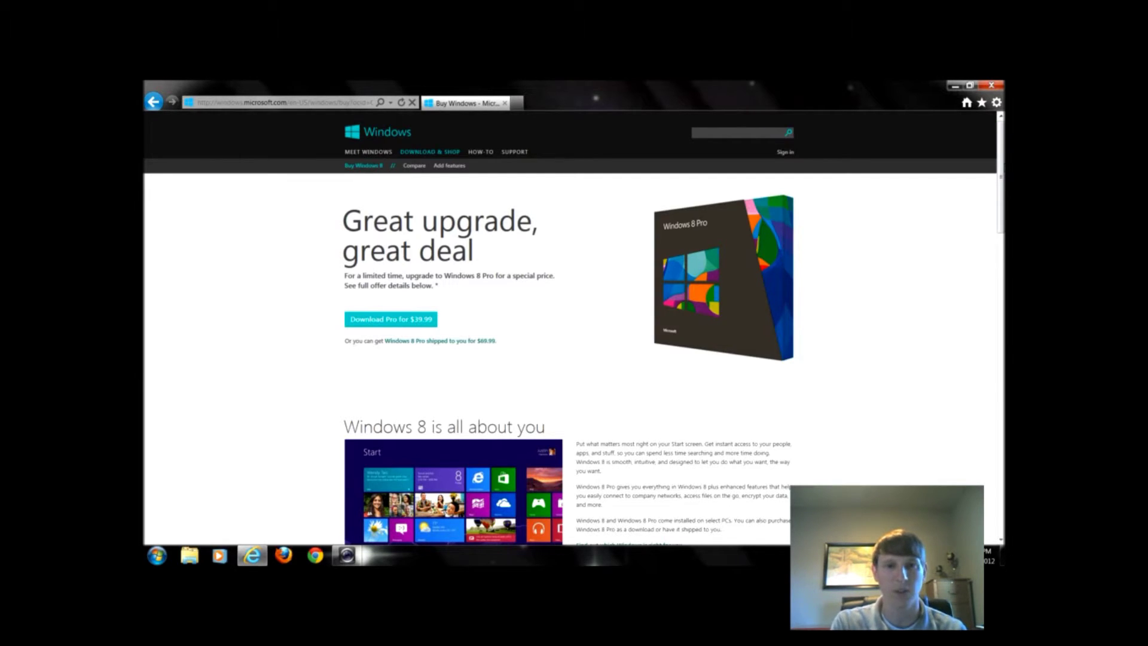
Scroll to System requirements, highlight its heading and list, then open the full requirements link
{"action": "scroll", "coordinate": [568, 358], "scroll_direction": "down", "scroll_amount": 3}
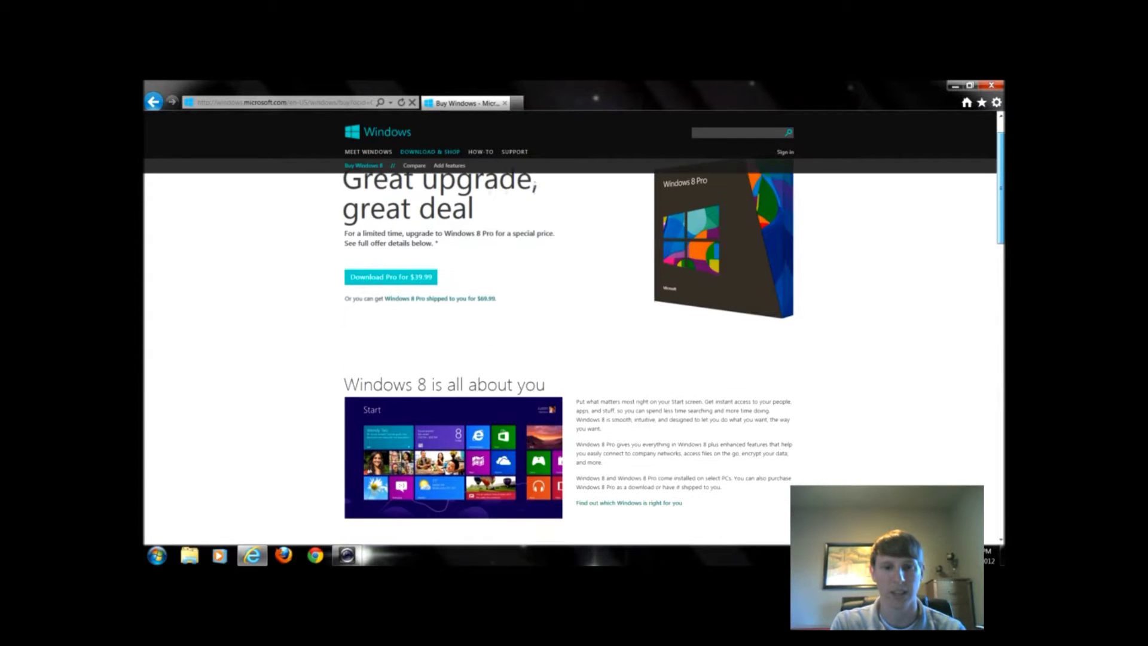
{"action": "scroll", "coordinate": [568, 359], "scroll_direction": "down", "scroll_amount": 3}
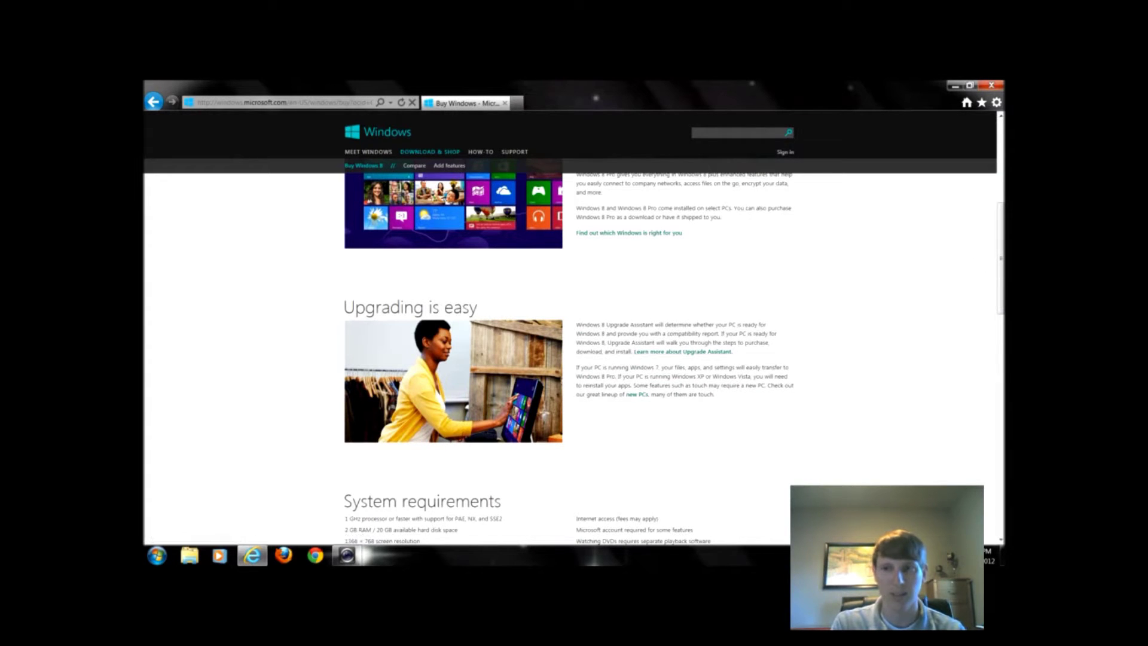
{"action": "scroll", "coordinate": [976, 264], "scroll_direction": "down", "scroll_amount": 3}
{"action": "scroll", "coordinate": [675, 359], "scroll_direction": "down", "scroll_amount": 1}
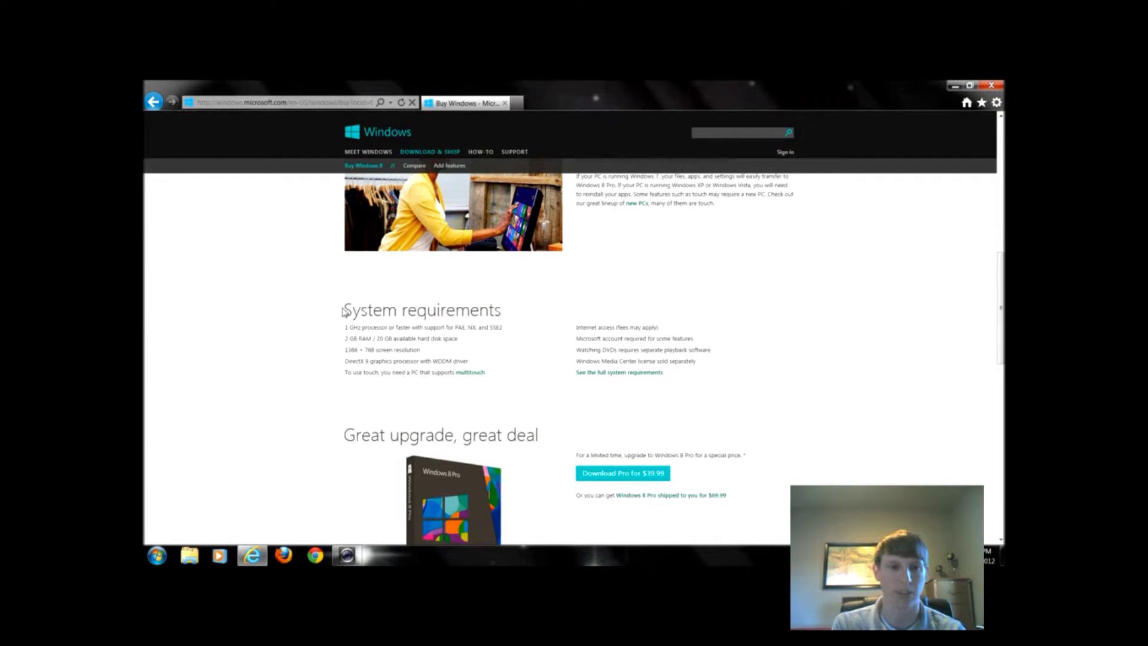
{"action": "left_click_drag", "start_coordinate": [343, 311], "coordinate": [518, 325]}
{"action": "left_click", "coordinate": [517, 324]}
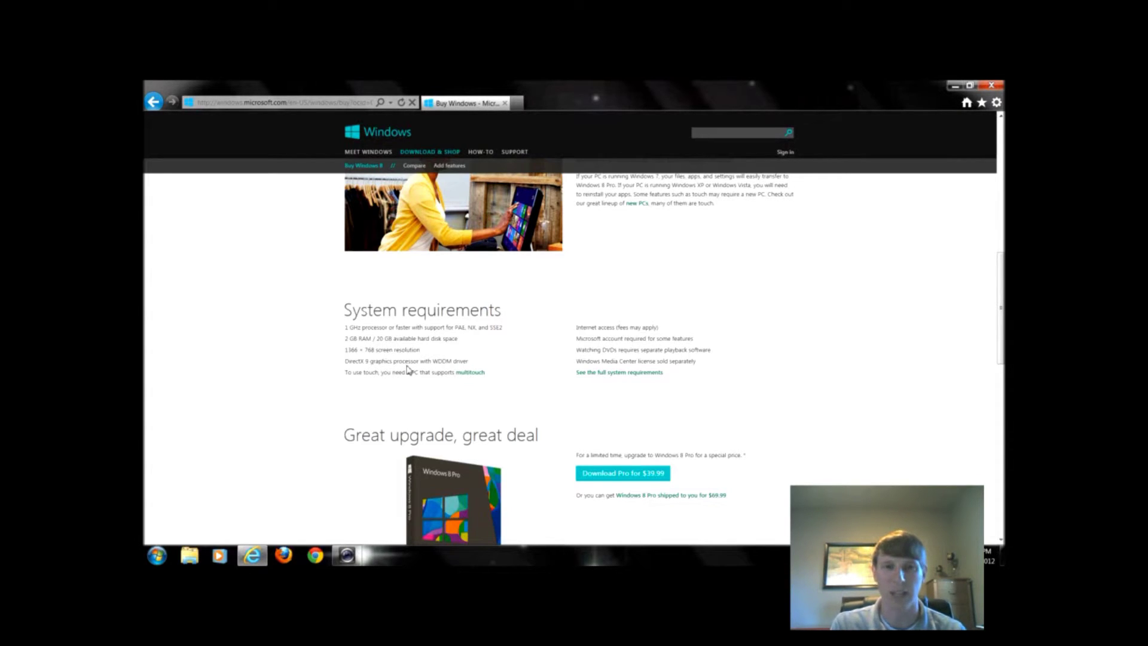
{"action": "left_click_drag", "start_coordinate": [578, 374], "coordinate": [571, 323]}
{"action": "left_click", "coordinate": [661, 384]}
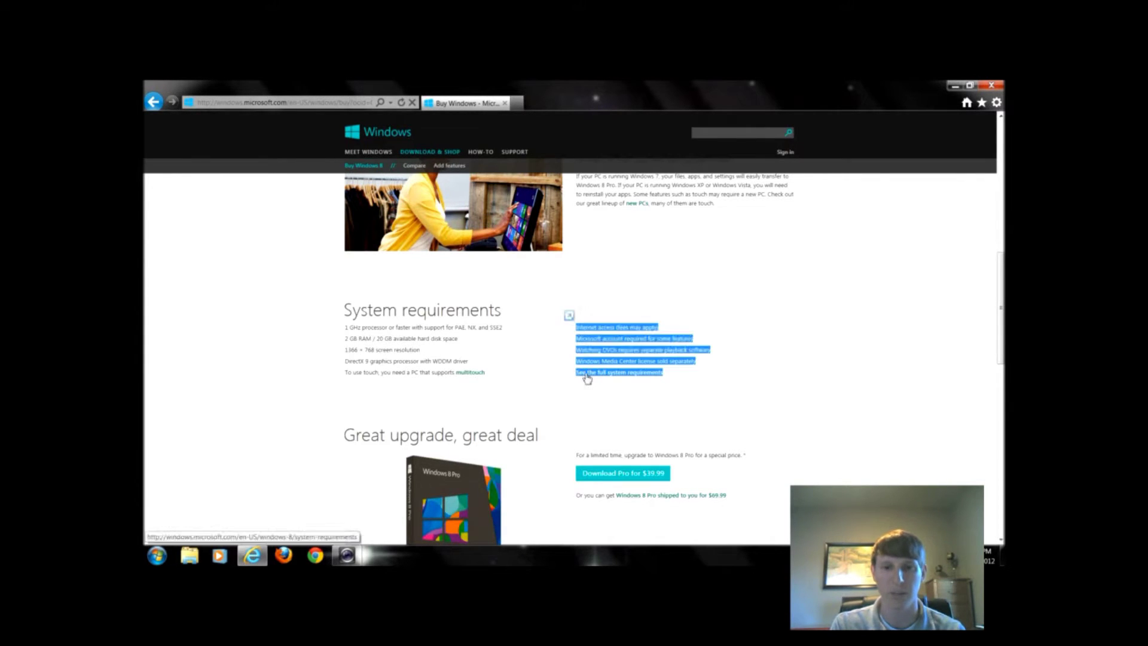
{"action": "left_click", "coordinate": [589, 377]}
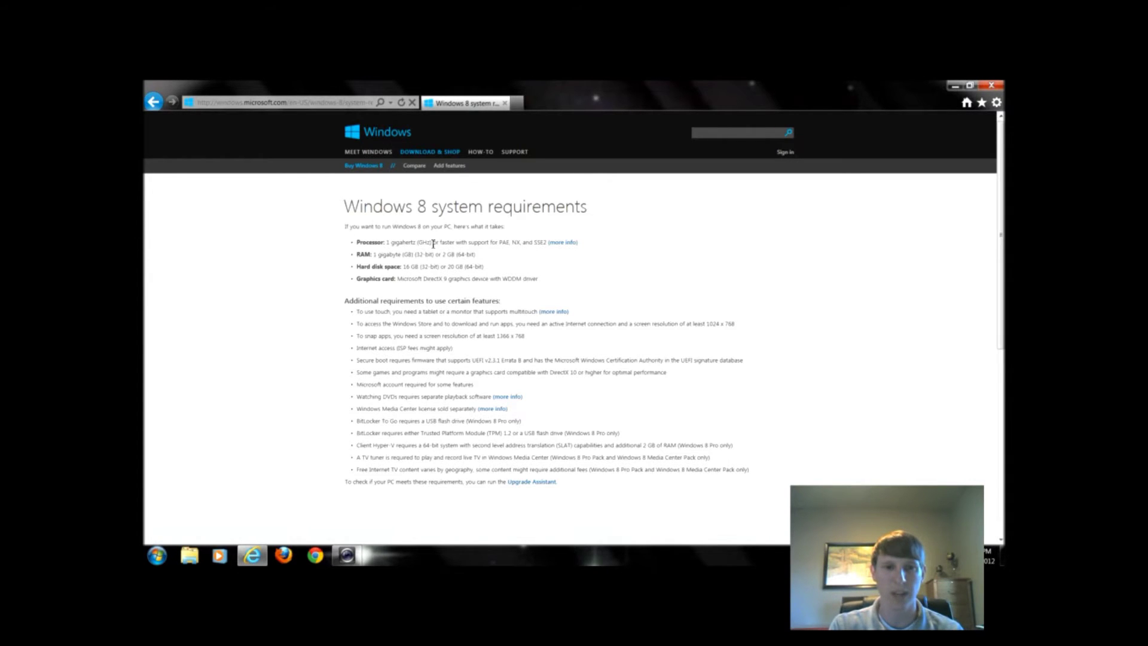
Highlight the 1 GHz processor, 1–2 GB RAM and 16–20 GB disk minimums, then open Start
{"action": "left_click_drag", "start_coordinate": [434, 243], "coordinate": [445, 266]}
{"action": "left_click", "coordinate": [415, 266]}
{"action": "left_click", "coordinate": [443, 265]}
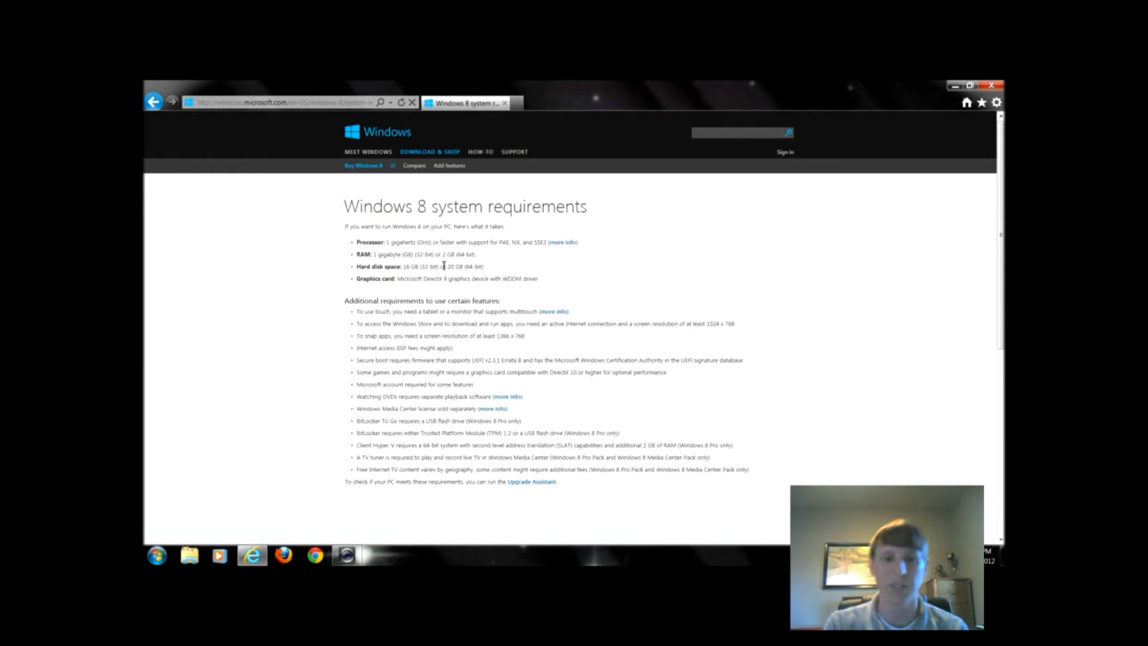
{"action": "left_click", "coordinate": [146, 559]}
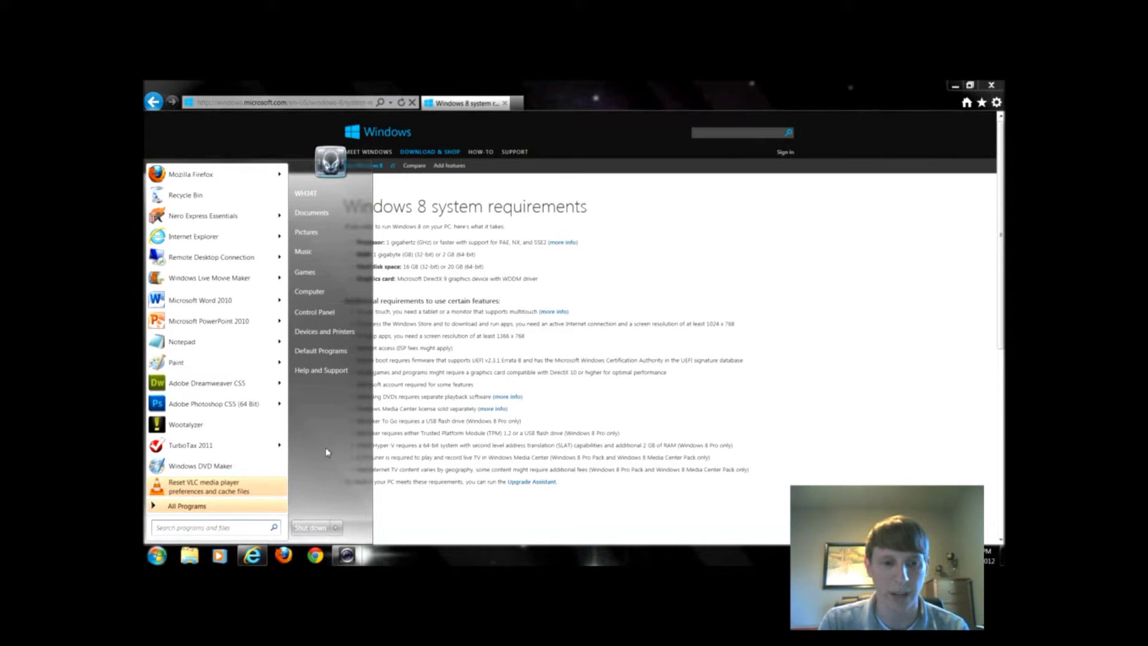
Search the Start menu for dxdiag and launch the DirectX Diagnostic Tool
{"action": "left_click", "coordinate": [251, 528]}
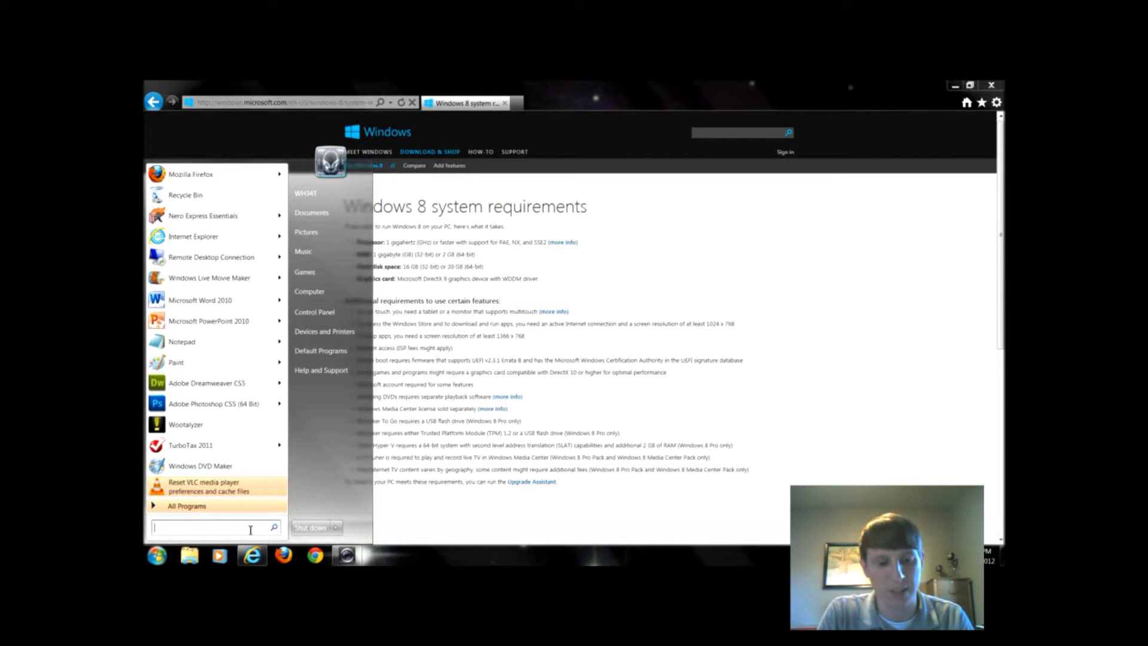
{"action": "type", "text": "dxdl"}
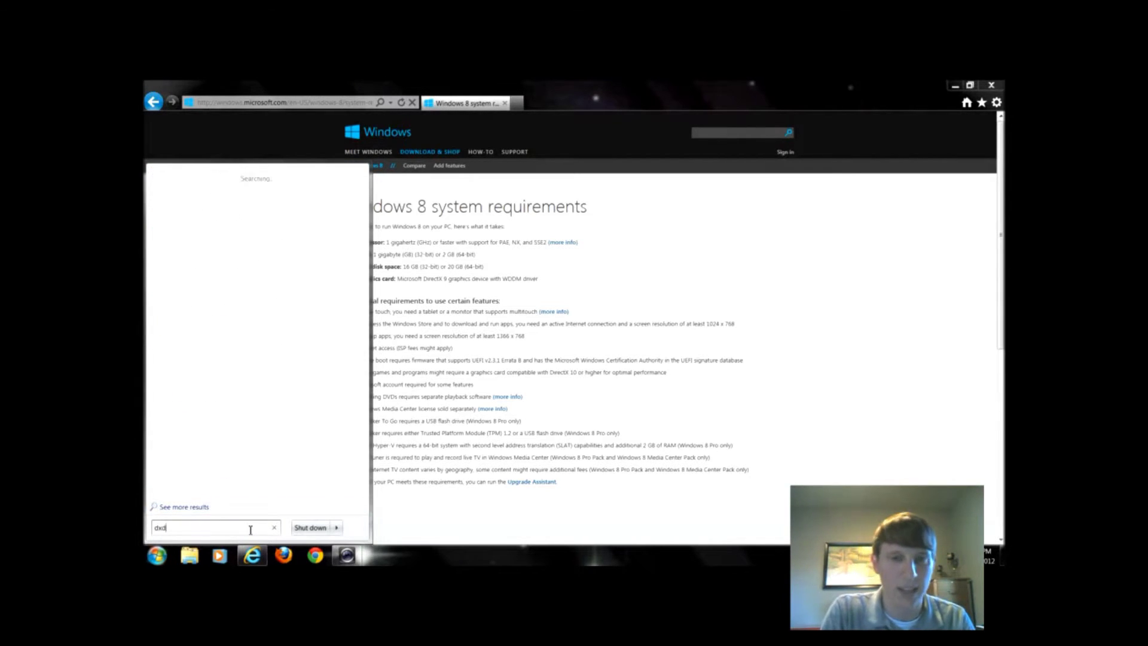
{"action": "key", "text": "BackSpace"}
{"action": "type", "text": "iag"}
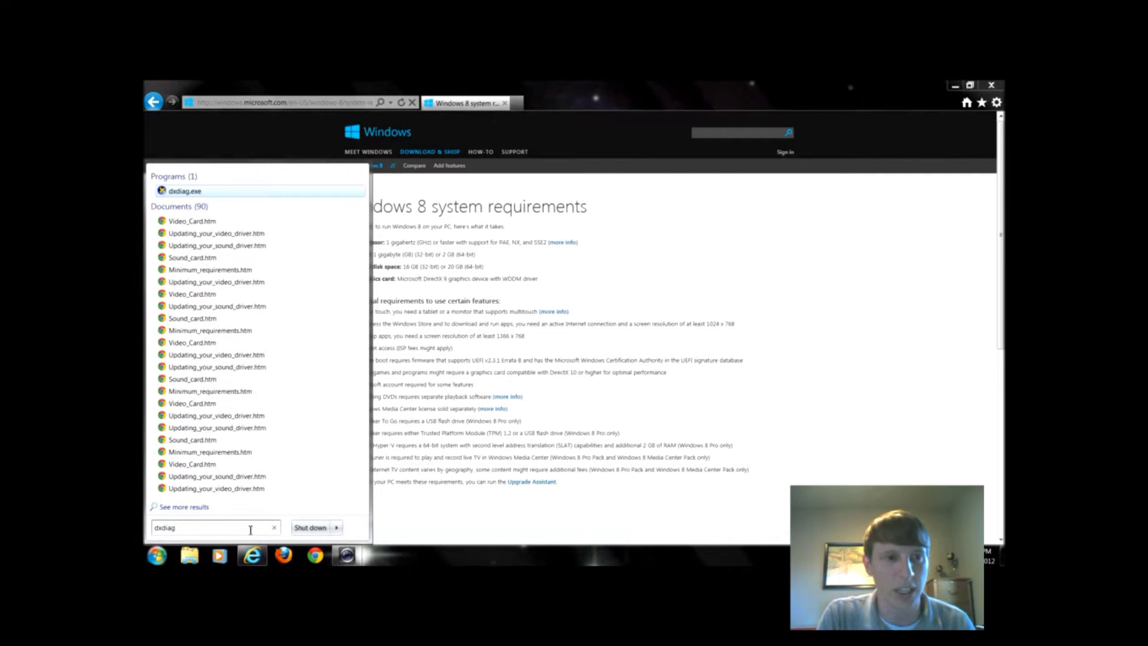
{"action": "key", "text": "Return"}
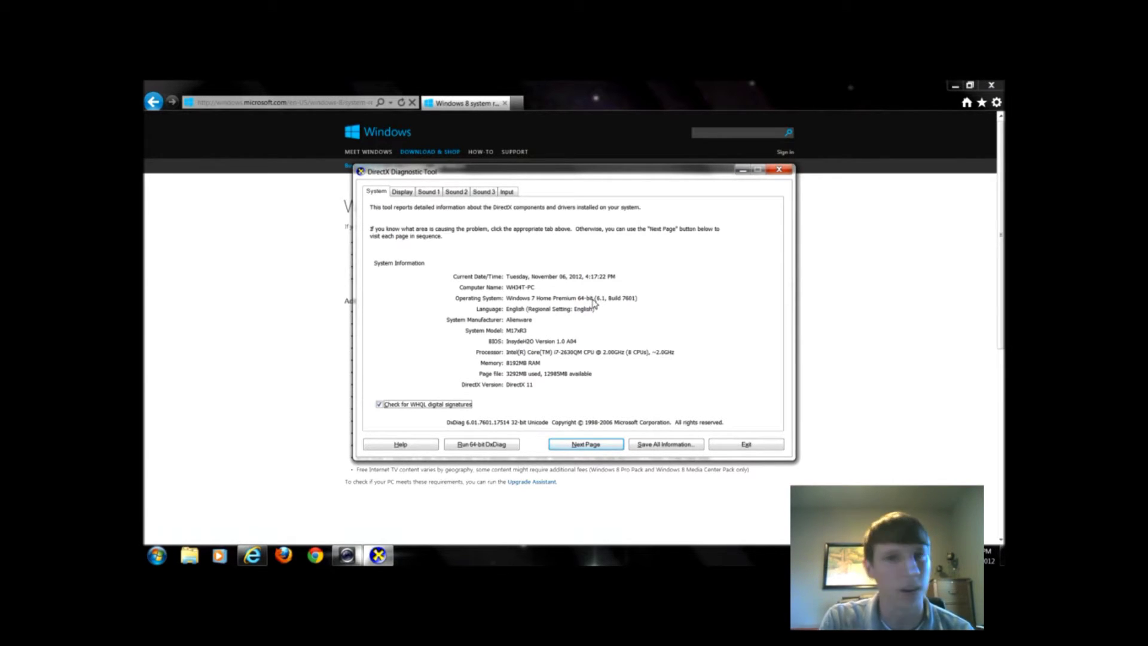
{"action": "left_click", "coordinate": [746, 444]}
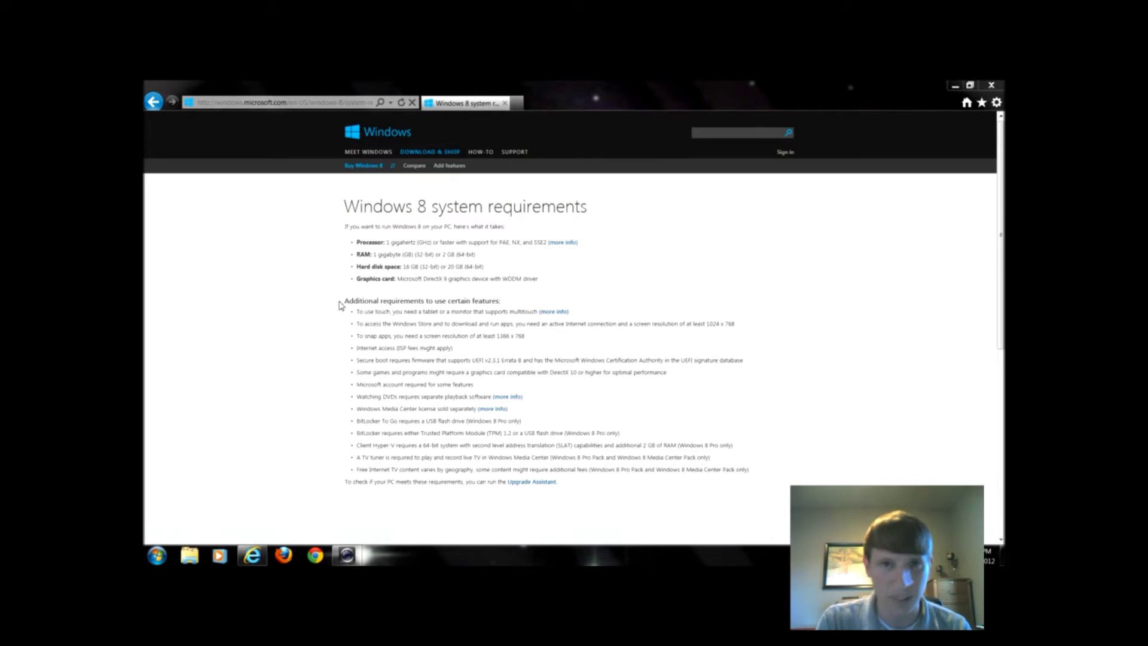
{"action": "left_click", "coordinate": [157, 555]}
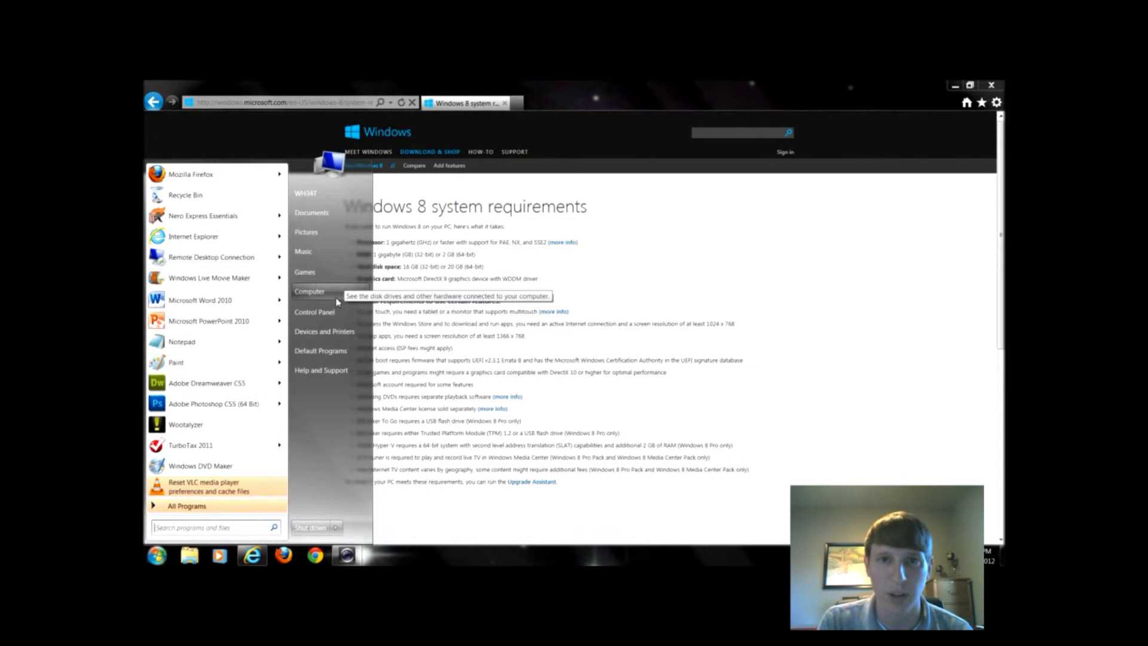
{"action": "left_click", "coordinate": [311, 292]}
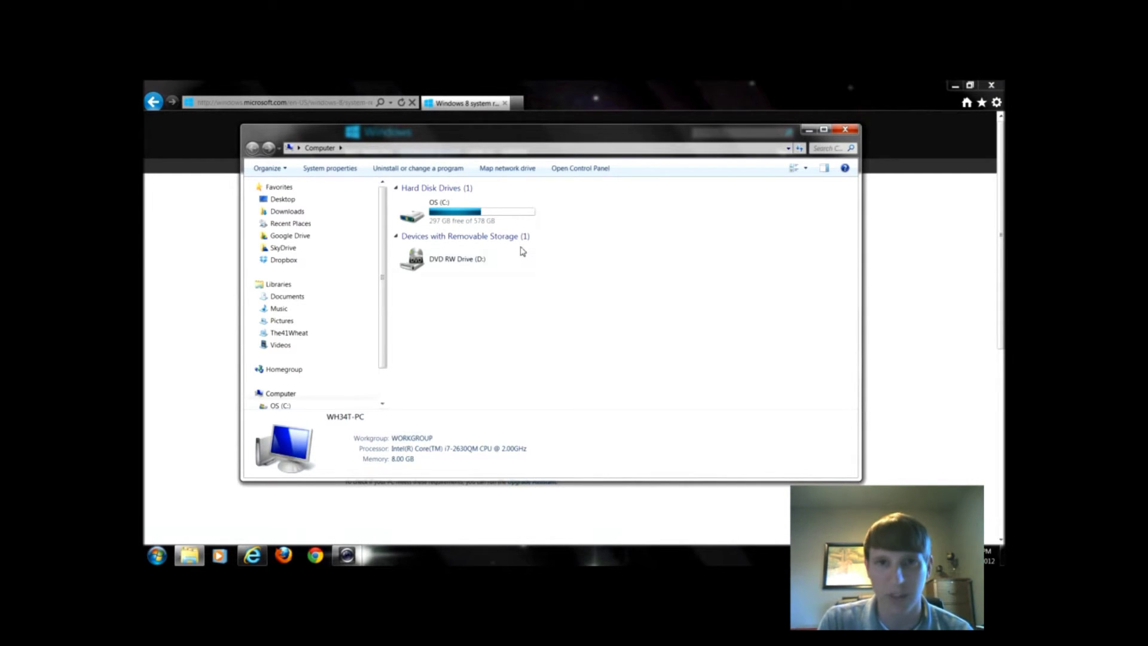
{"action": "right_click", "coordinate": [466, 220]}
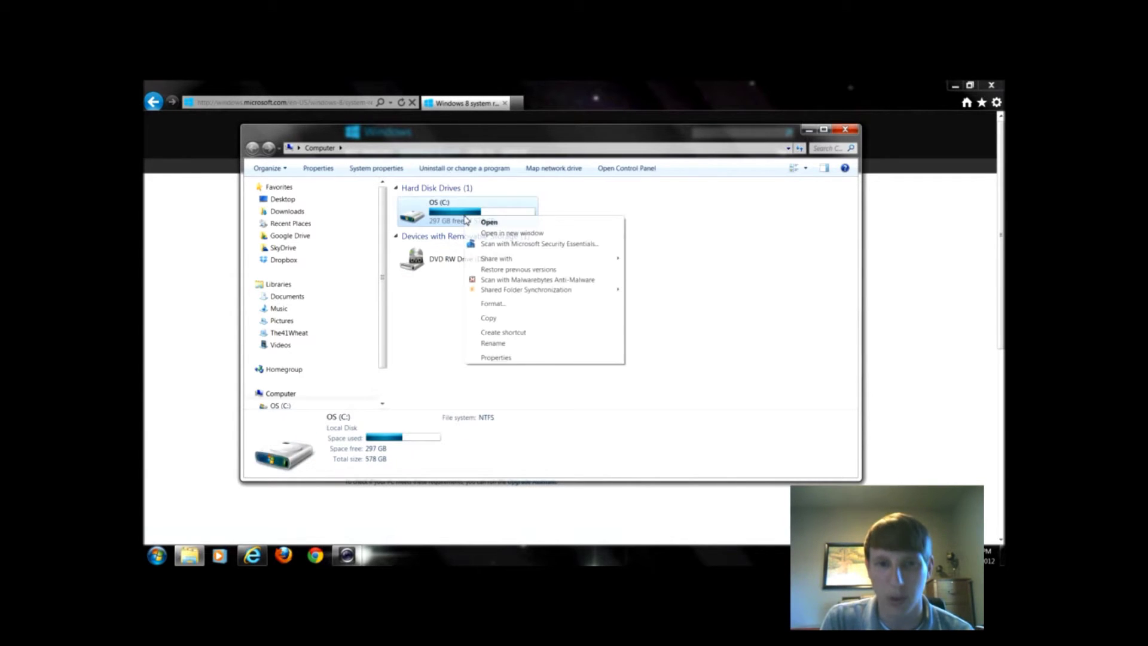
{"action": "left_click", "coordinate": [520, 358]}
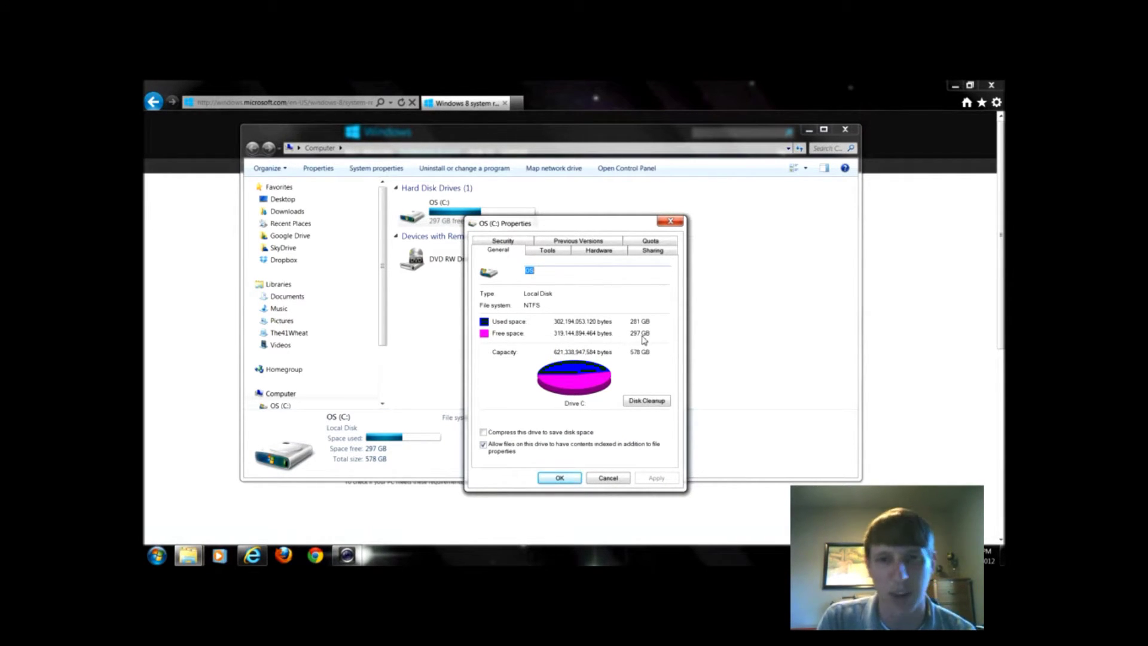
{"action": "left_click", "coordinate": [609, 478]}
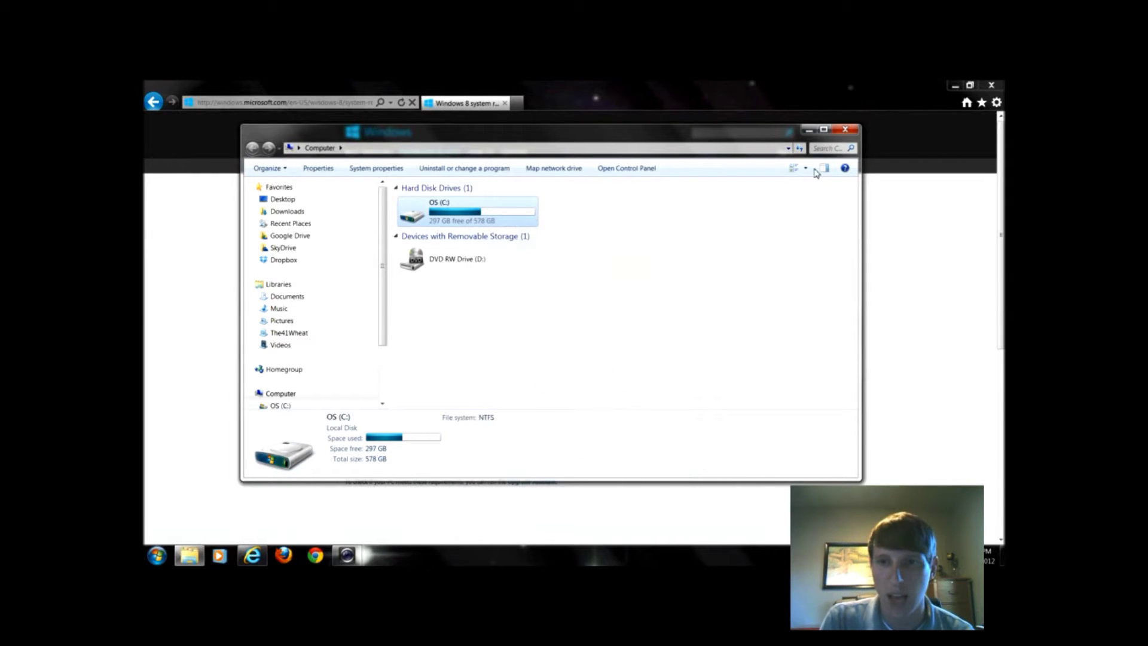
{"action": "left_click", "coordinate": [845, 129]}
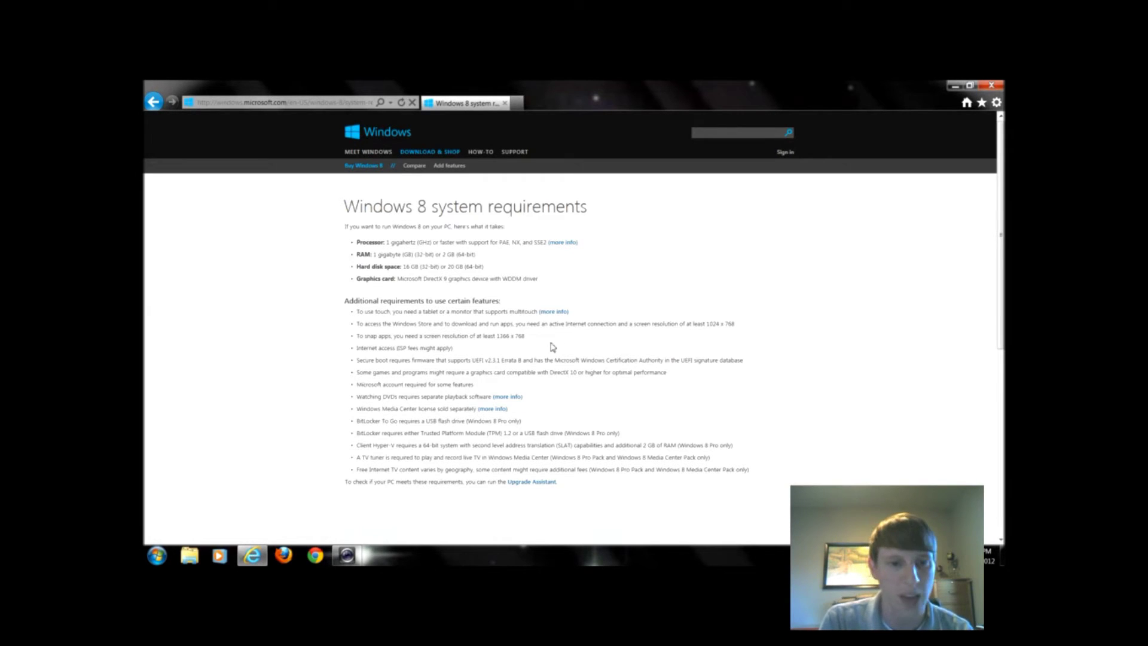
Highlight the 1366 x 768 resolution required for snapping apps, then deselect it
{"action": "left_click_drag", "start_coordinate": [525, 338], "coordinate": [503, 344]}
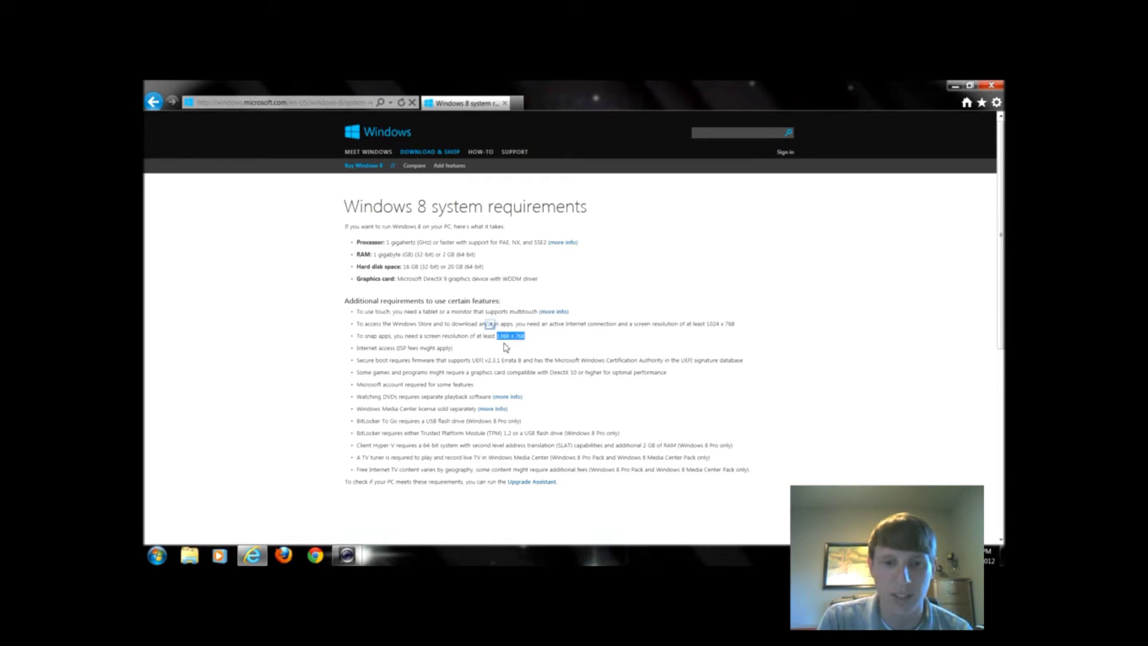
{"action": "left_click", "coordinate": [506, 347]}
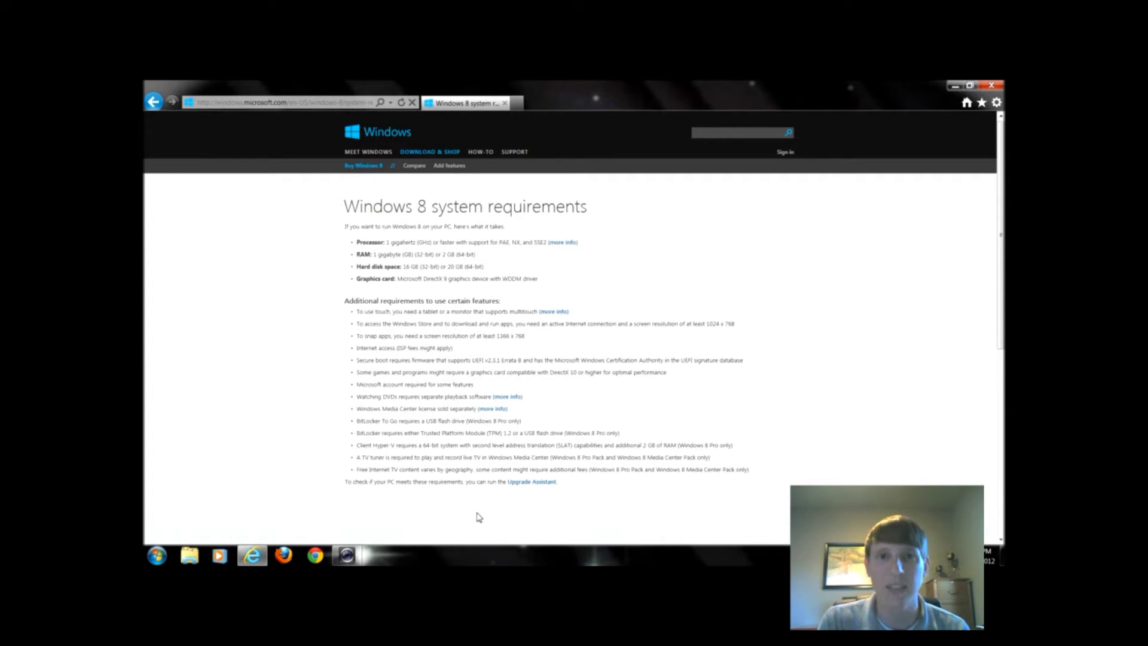
Minimize the browser, confirm Screen Resolution shows 1920 × 1080, and cancel without changes
{"action": "left_click", "coordinate": [955, 85]}
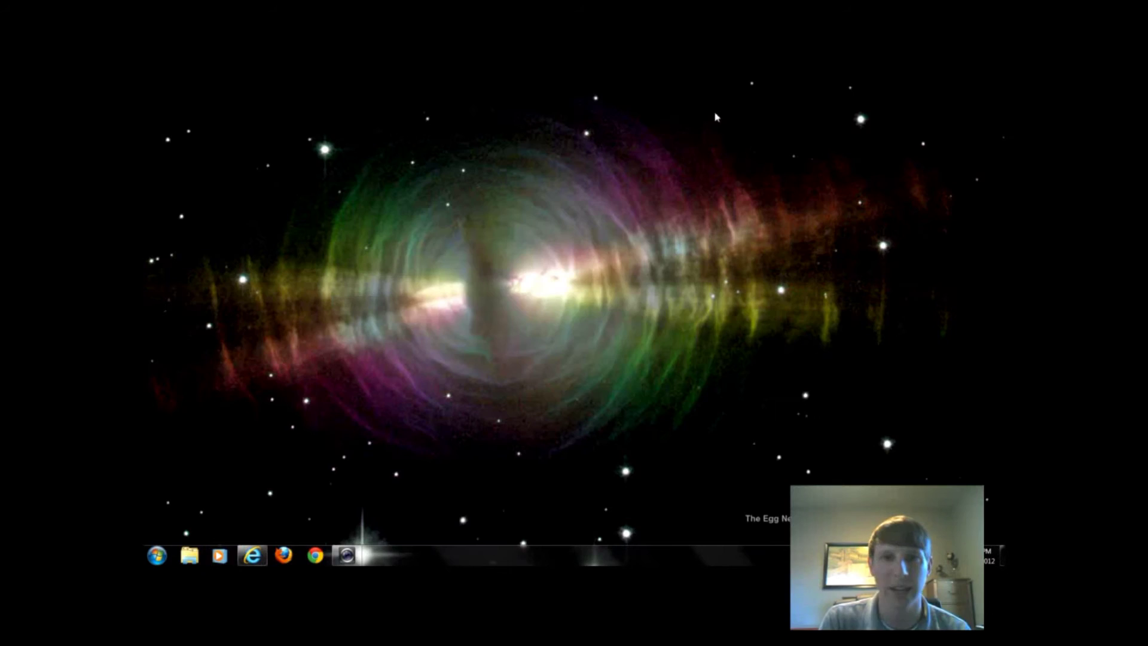
{"action": "right_click", "coordinate": [715, 112]}
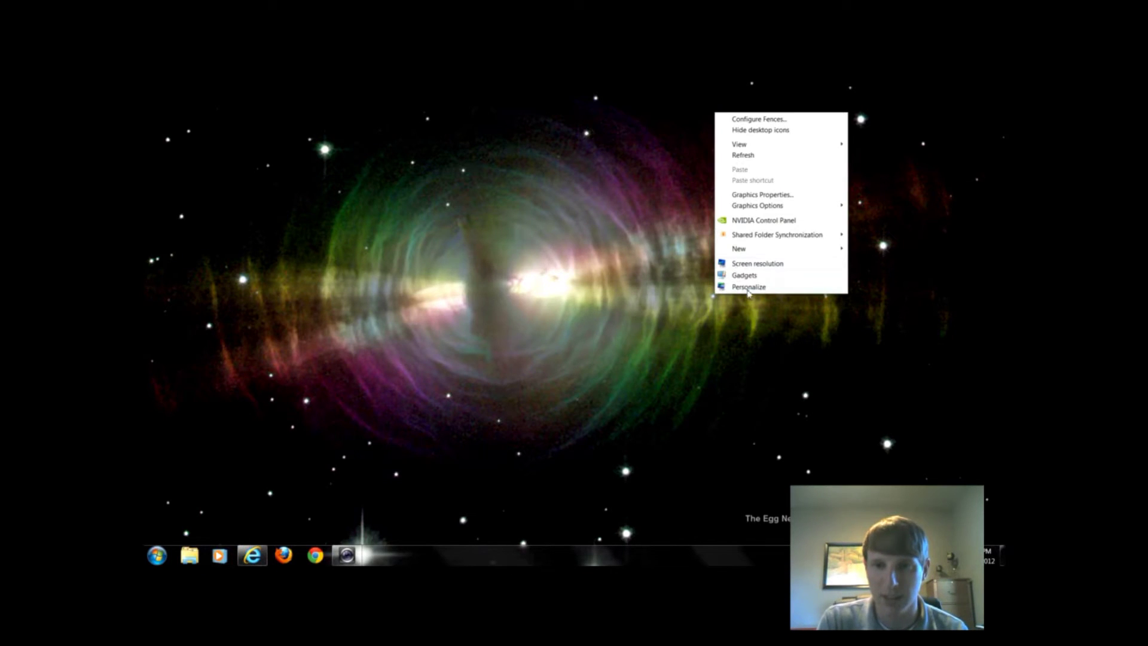
{"action": "left_click", "coordinate": [772, 264]}
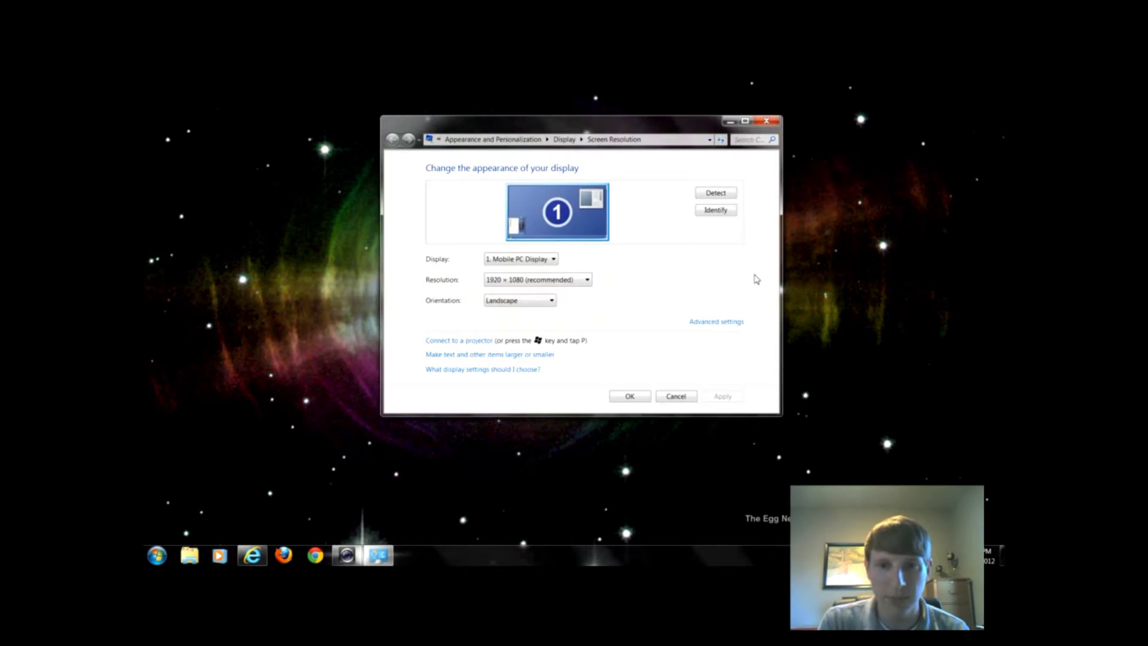
{"action": "left_click", "coordinate": [544, 283]}
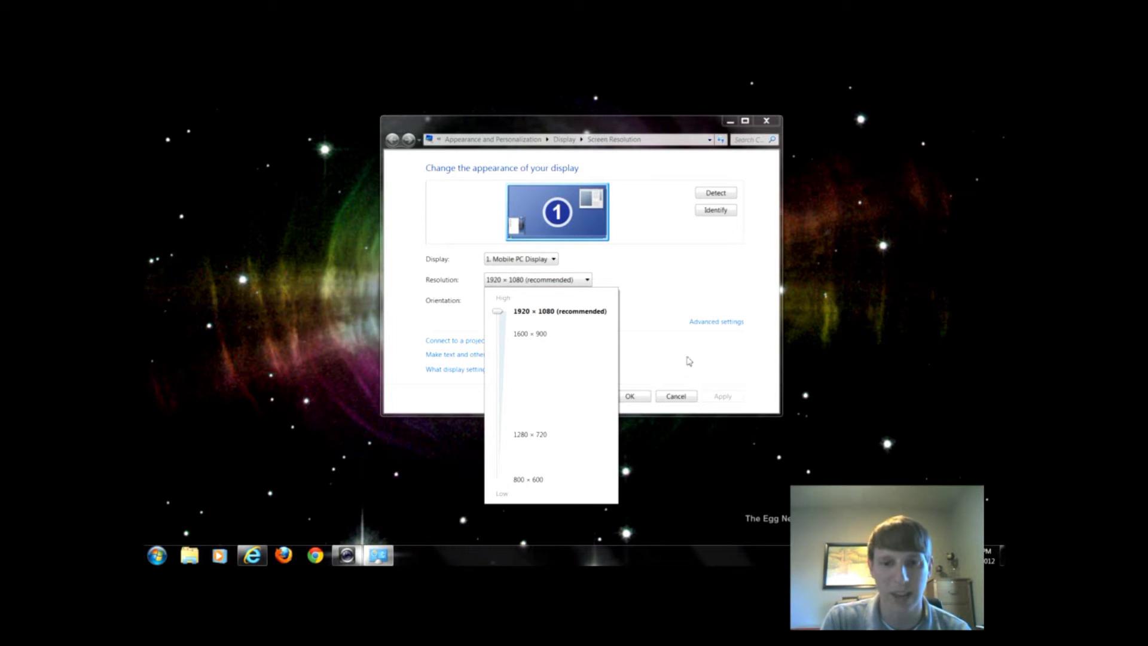
{"action": "left_click", "coordinate": [687, 360]}
{"action": "left_click", "coordinate": [675, 396]}
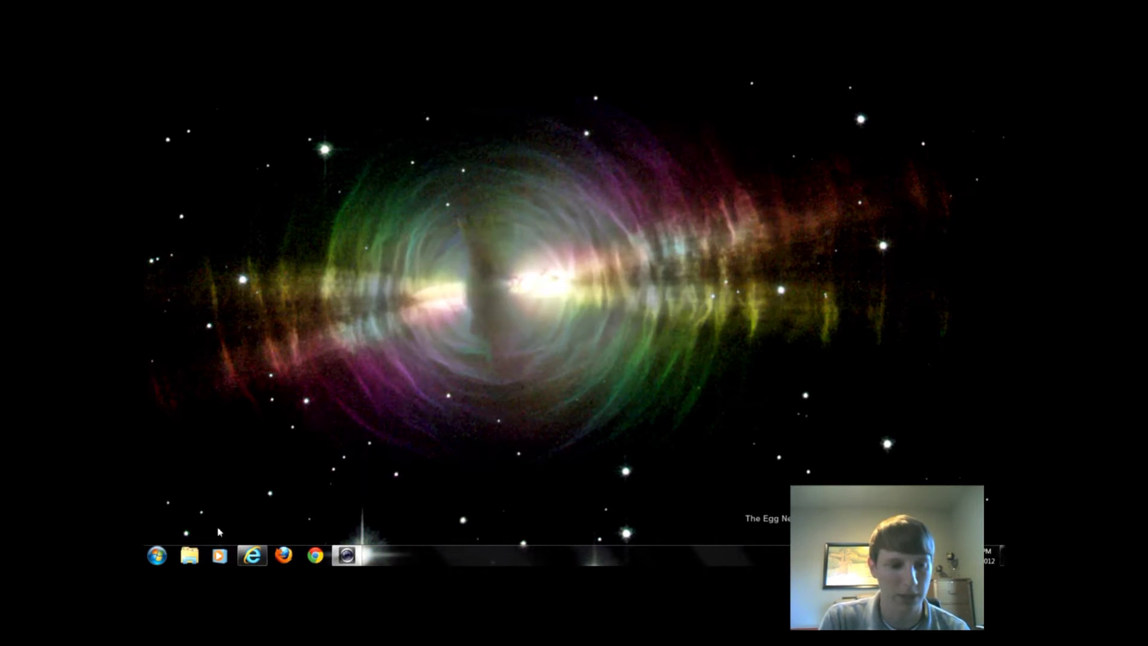
Restore the requirements page and select the word UEFI, dismissing its look-up menu
{"action": "left_click", "coordinate": [250, 553]}
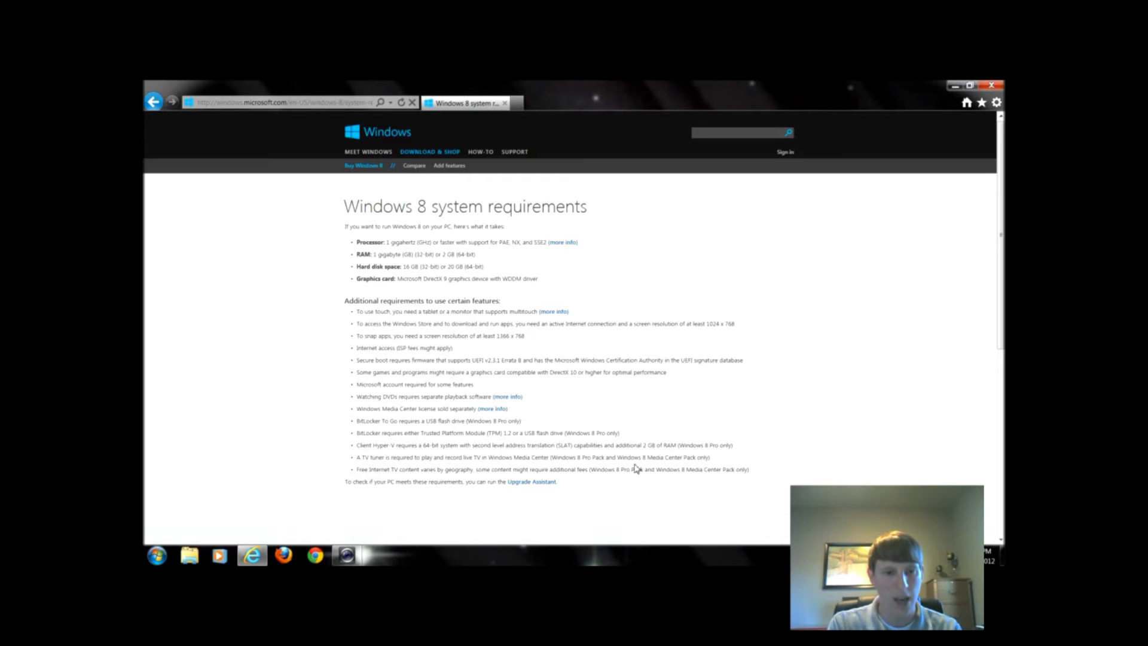
{"action": "double_click", "coordinate": [690, 360]}
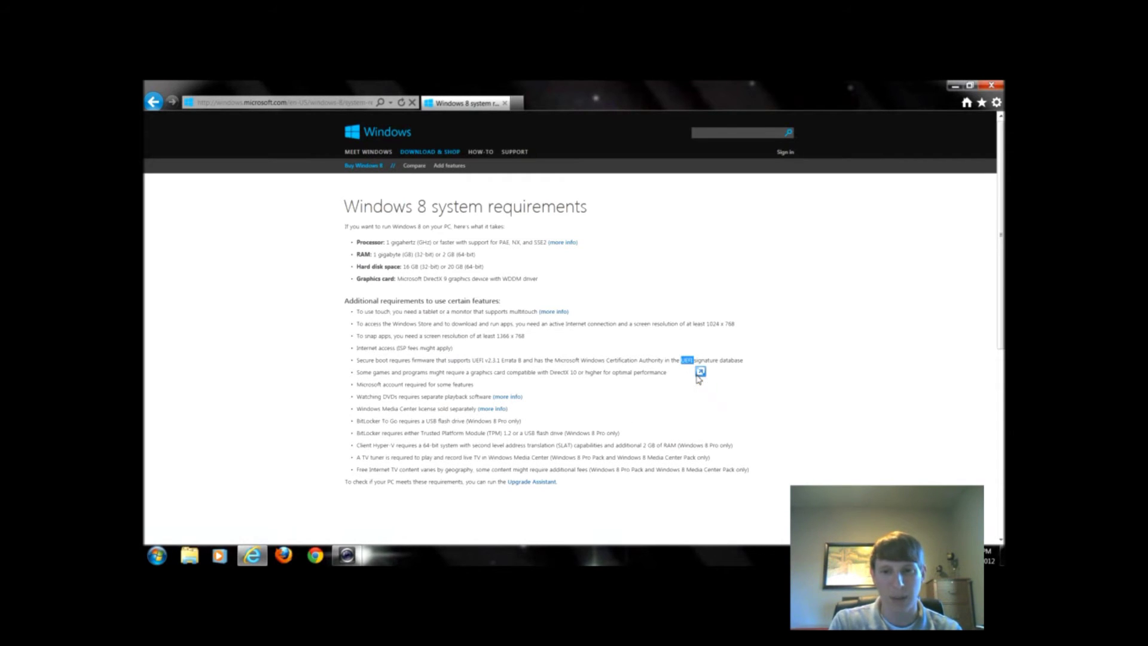
{"action": "left_click", "coordinate": [699, 373]}
{"action": "left_click", "coordinate": [686, 373]}
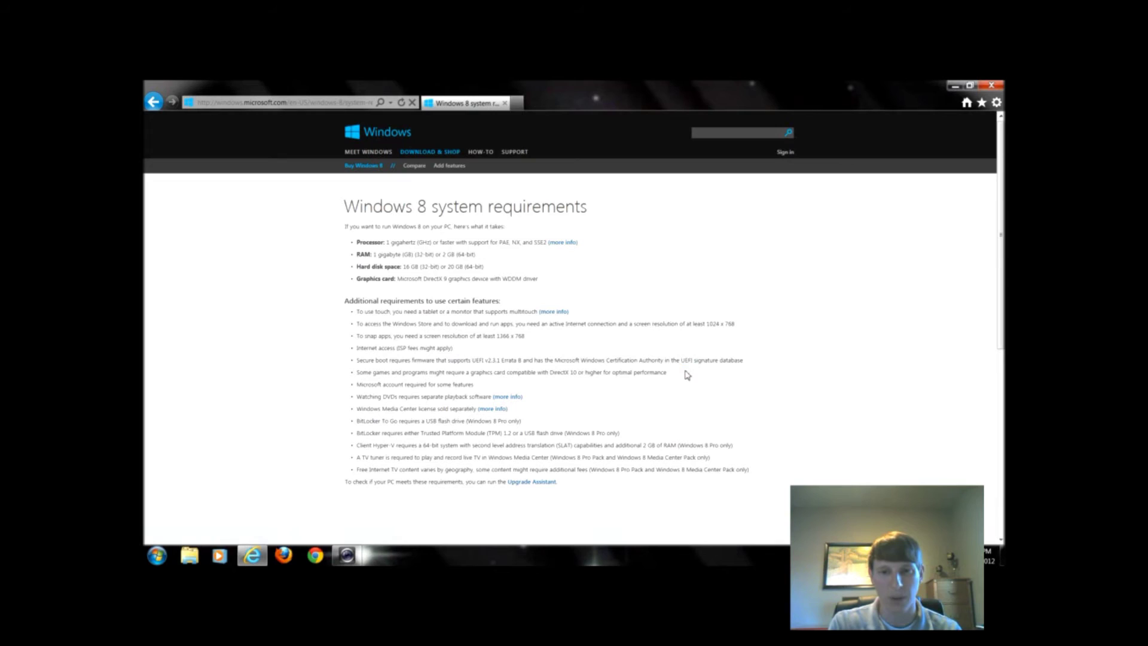
Download and run the Windows 8 Upgrade Assistant from the Upgrade to Windows 8 page
{"action": "left_click", "coordinate": [545, 483]}
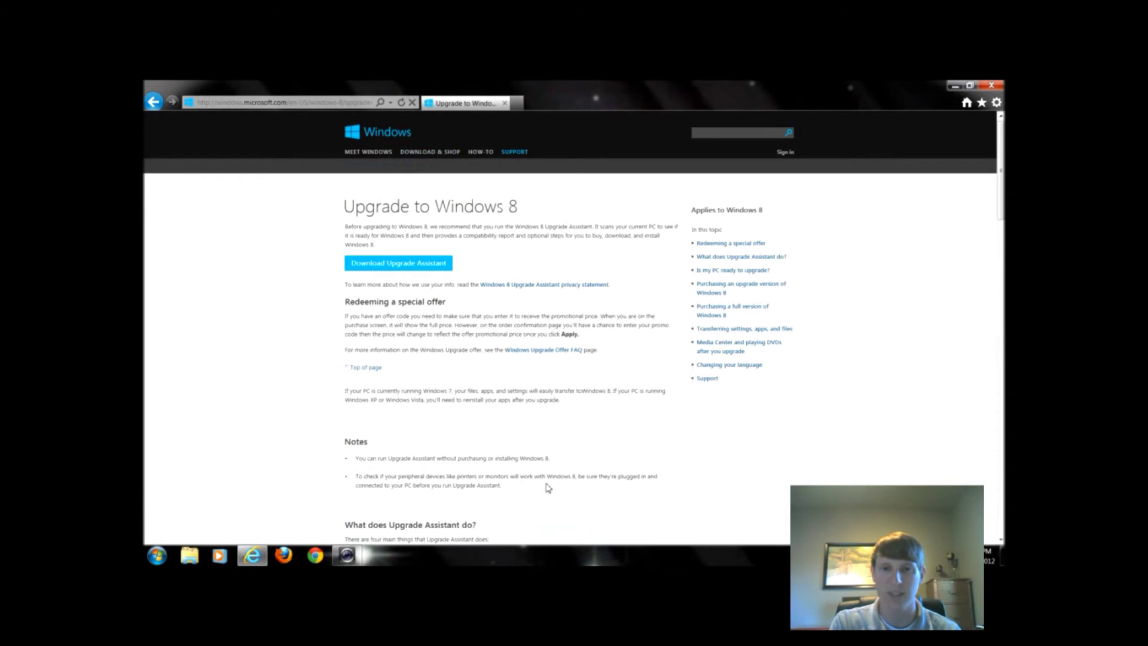
{"action": "left_click", "coordinate": [427, 266]}
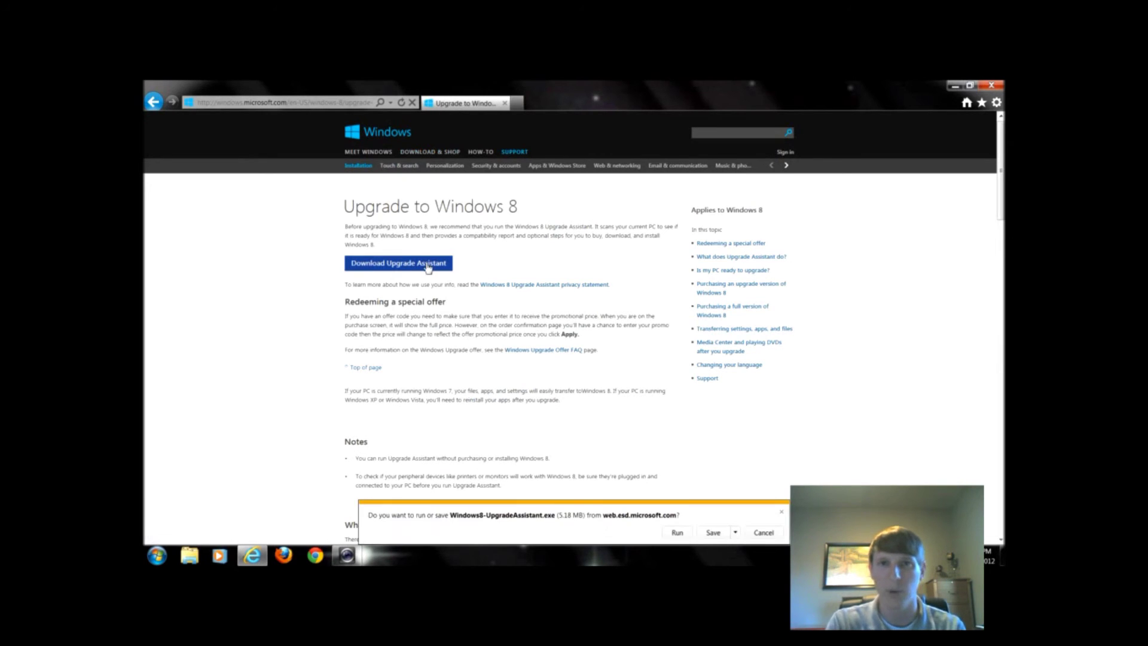
{"action": "left_click", "coordinate": [678, 534]}
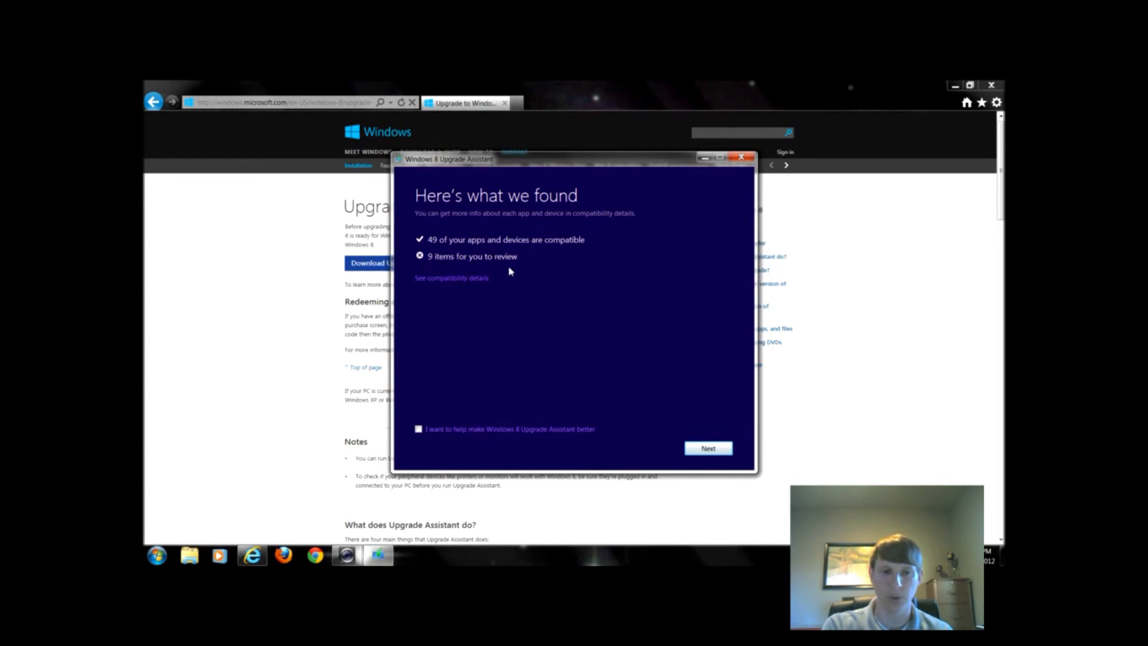
{"action": "left_click", "coordinate": [478, 280]}
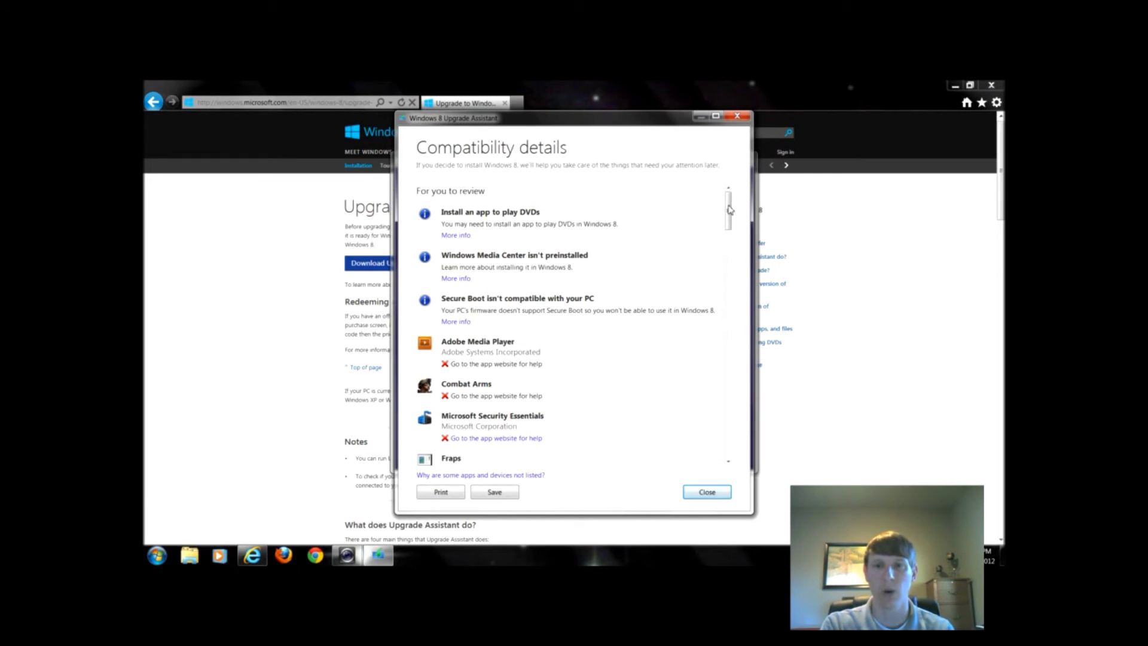
Scroll the review list covering DVD playback, Media Center, Secure Boot and flagged apps
{"action": "left_click_drag", "start_coordinate": [728, 209], "coordinate": [730, 232]}
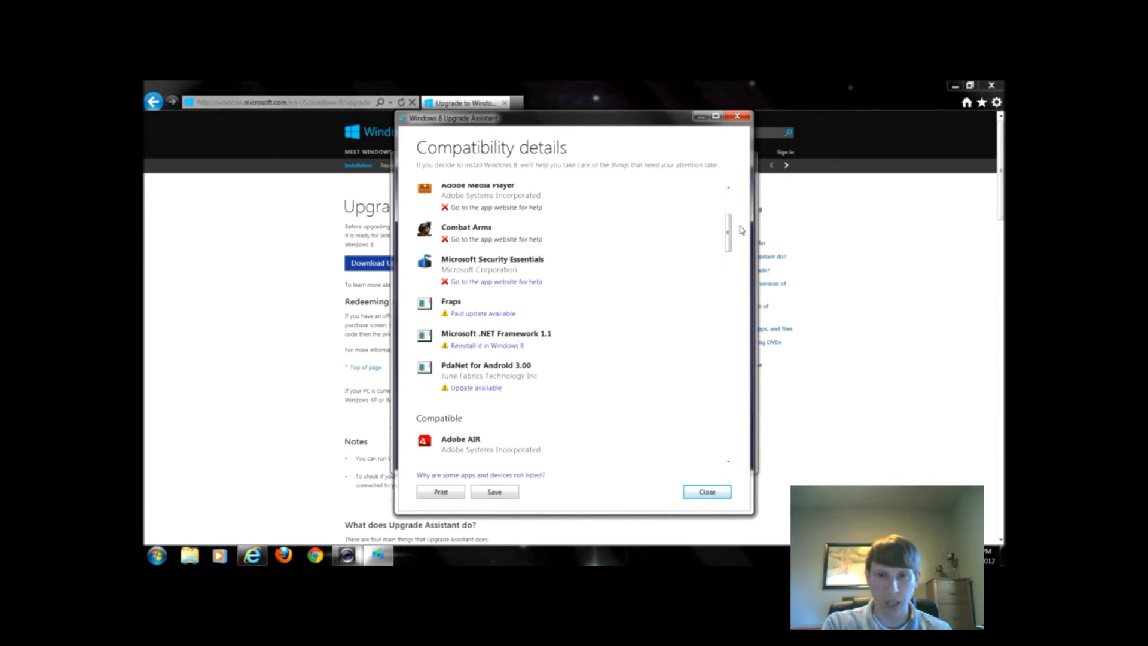
{"action": "left_click_drag", "start_coordinate": [729, 230], "coordinate": [728, 200]}
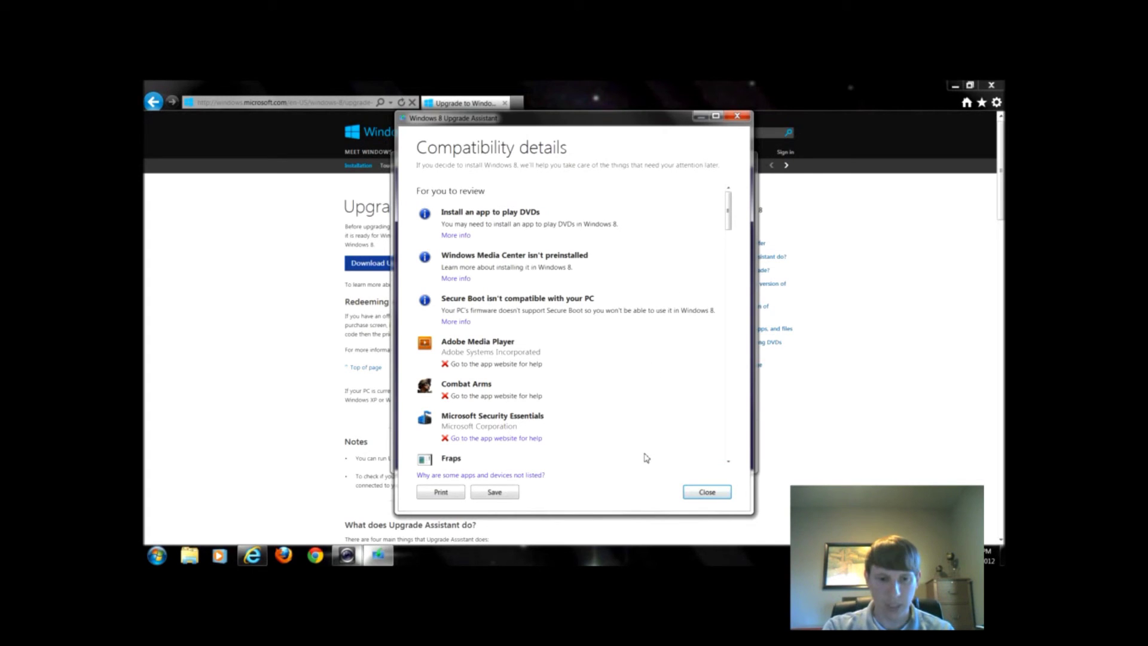
Keep Windows settings, personal files, and apps, then order Windows 8 Pro at $39.99
{"action": "left_click", "coordinate": [707, 492]}
{"action": "left_click", "coordinate": [705, 447]}
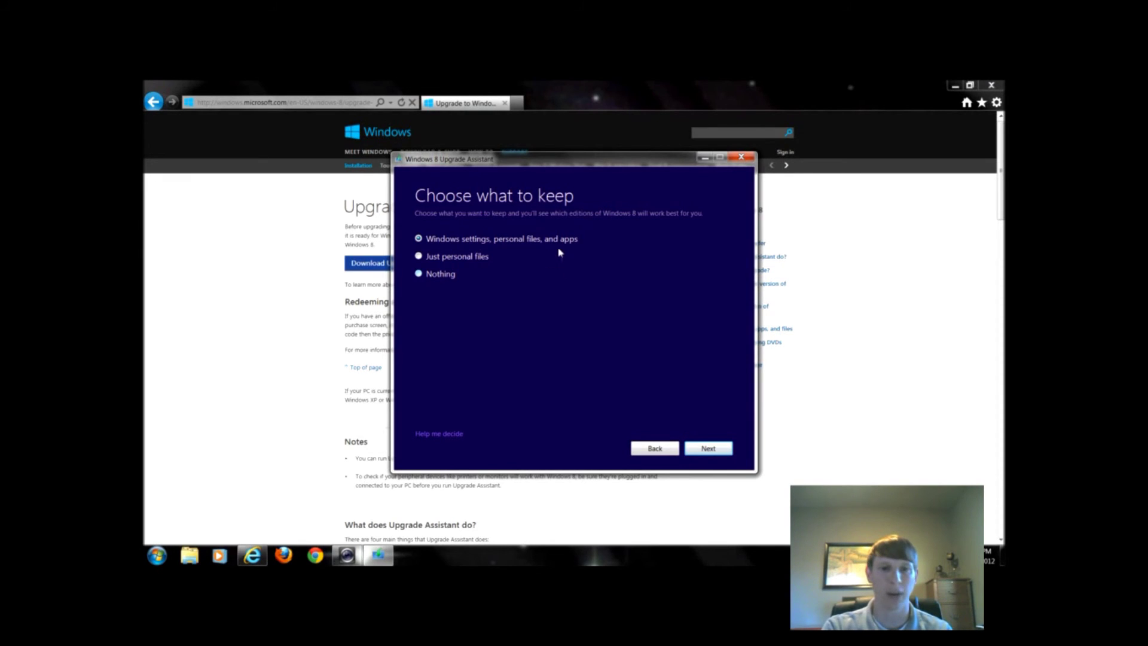
{"action": "left_click", "coordinate": [472, 263]}
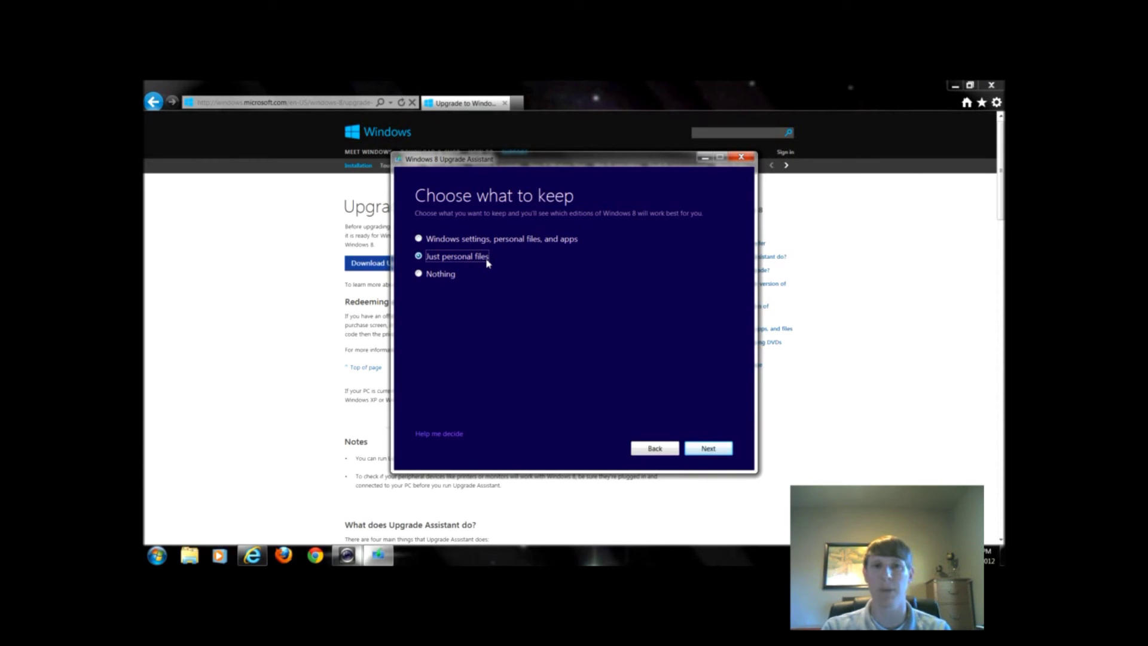
{"action": "left_click", "coordinate": [436, 279]}
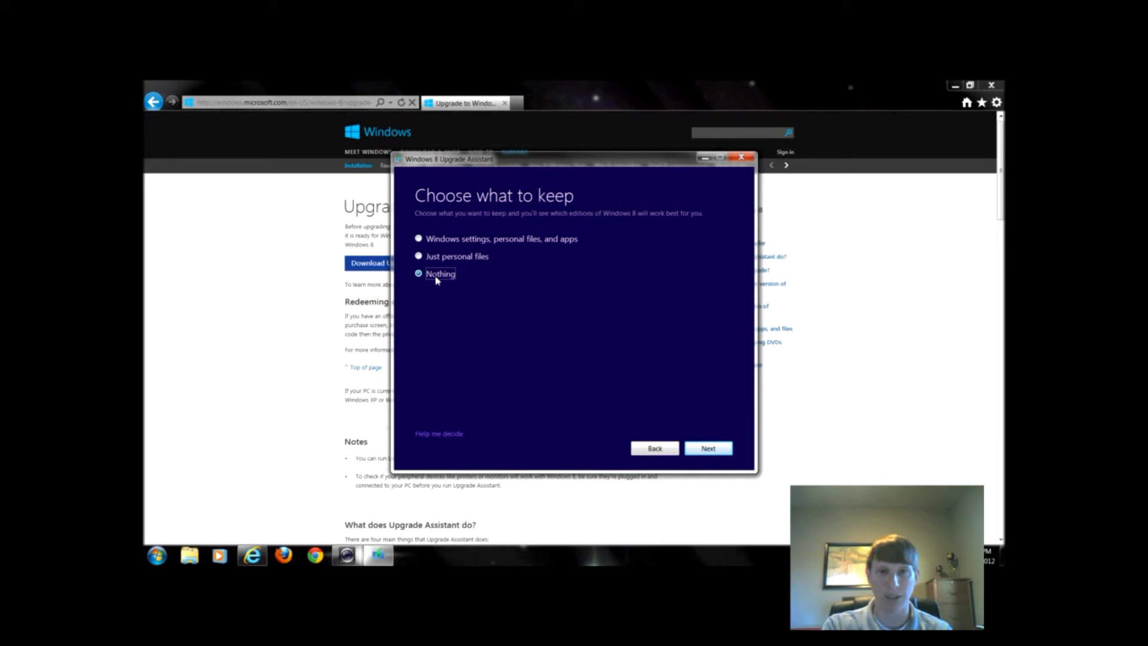
{"action": "left_click", "coordinate": [485, 242]}
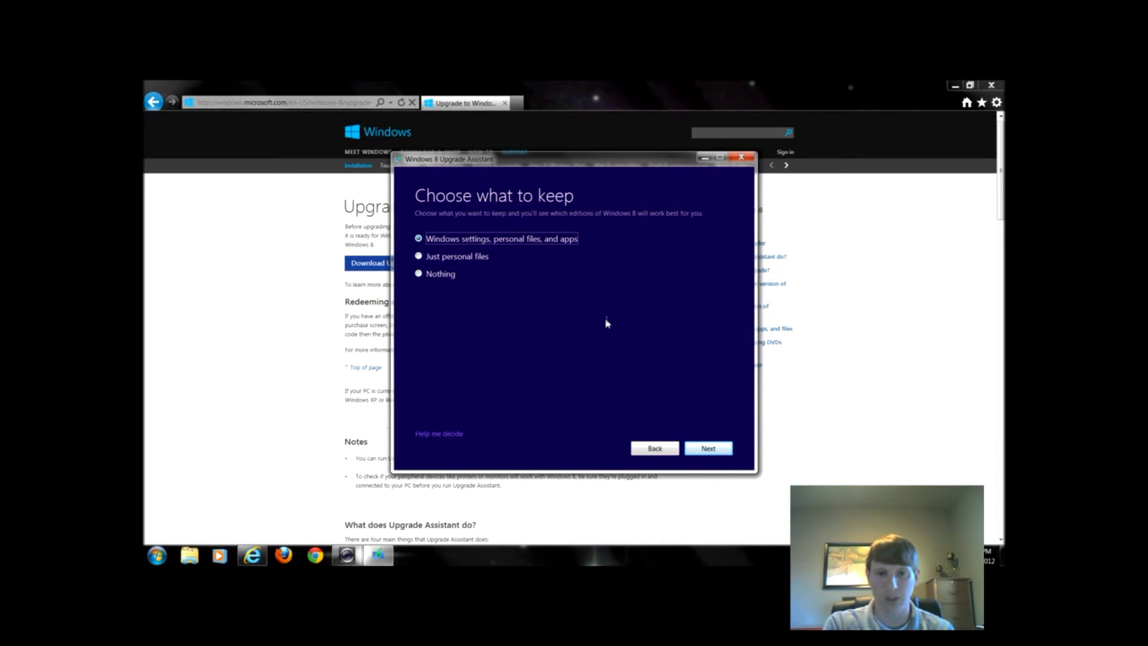
{"action": "left_click", "coordinate": [708, 449]}
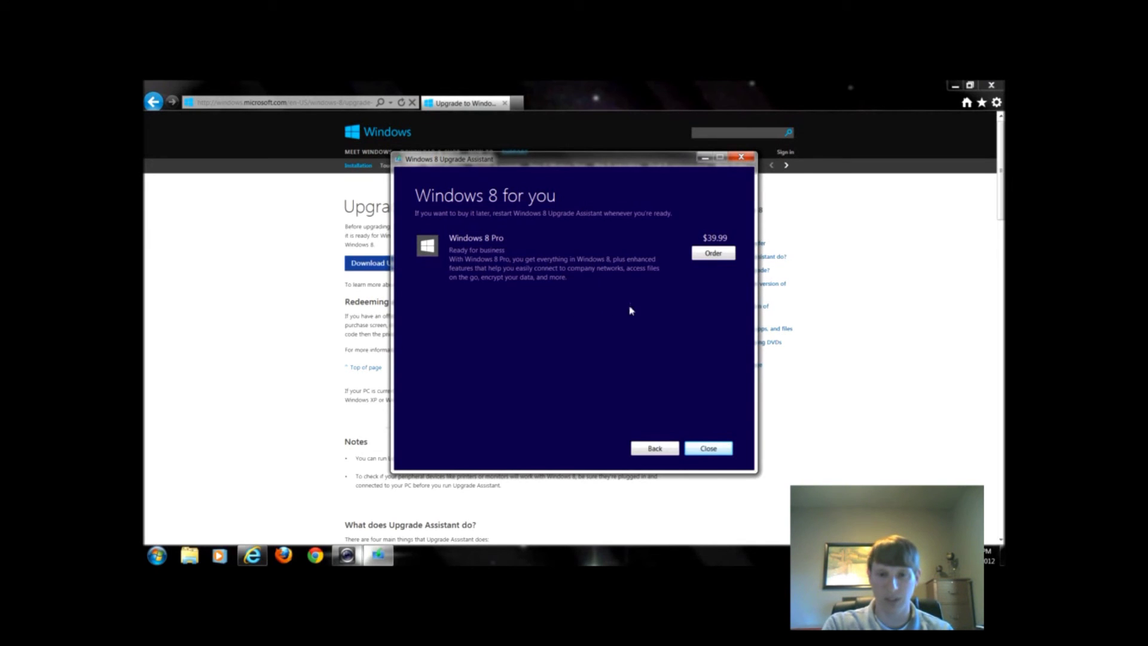
{"action": "left_click", "coordinate": [713, 254]}
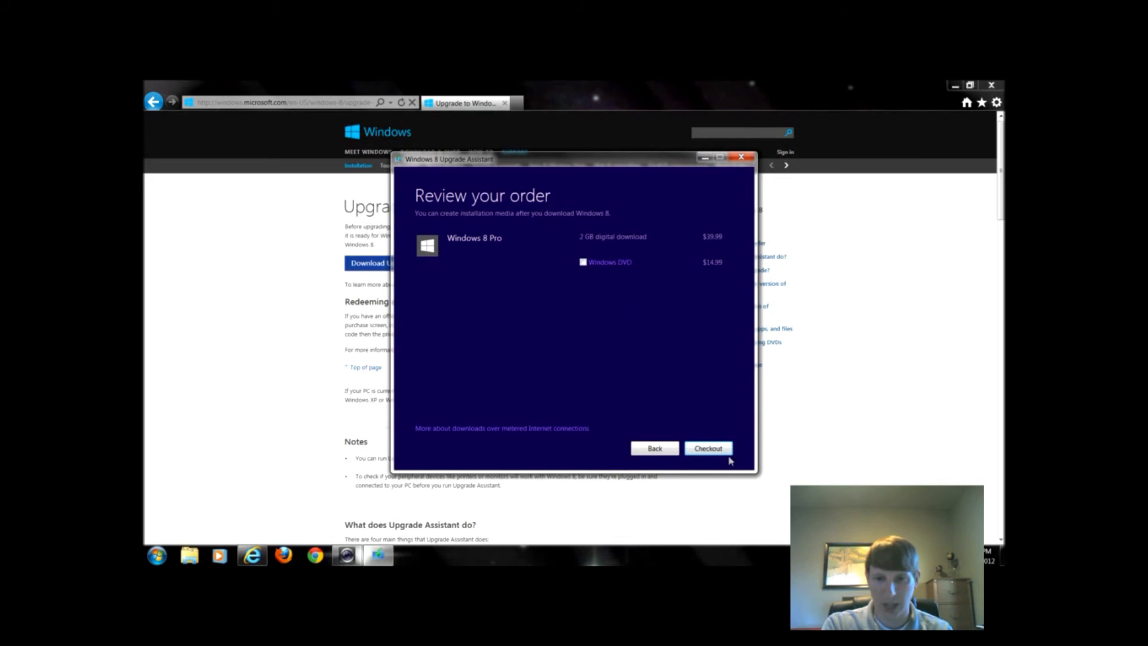
Add the $14.99 Windows DVD to the Windows 8 Pro order and continue to the billing address form
{"action": "left_click", "coordinate": [583, 262]}
{"action": "left_click", "coordinate": [698, 449]}
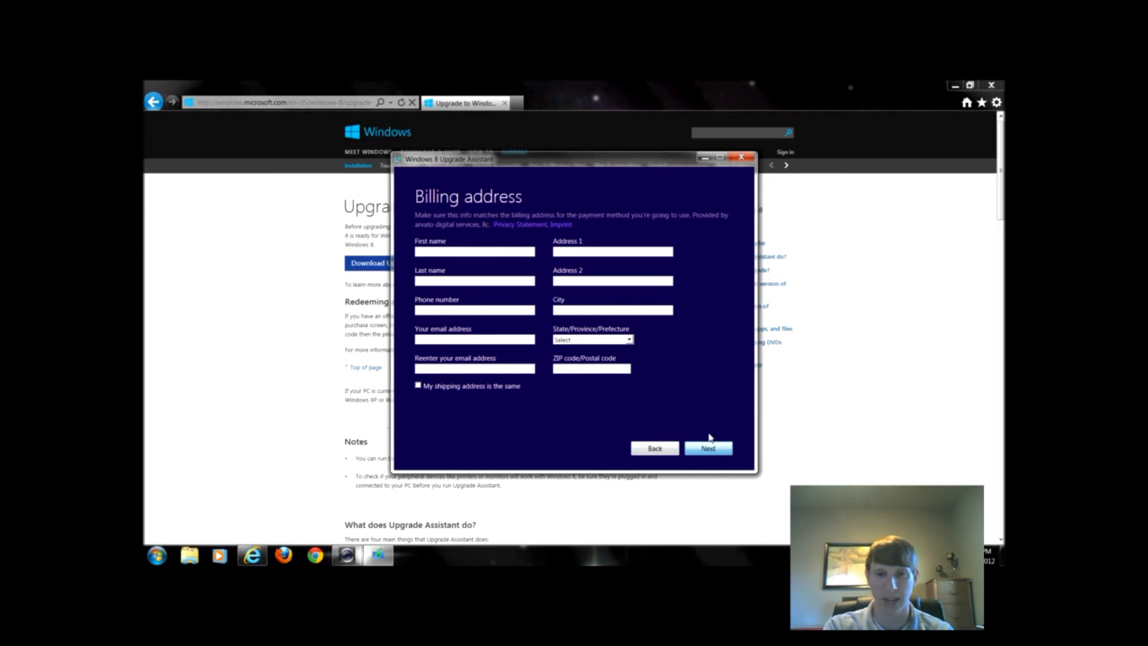
{"action": "left_click", "coordinate": [710, 439]}
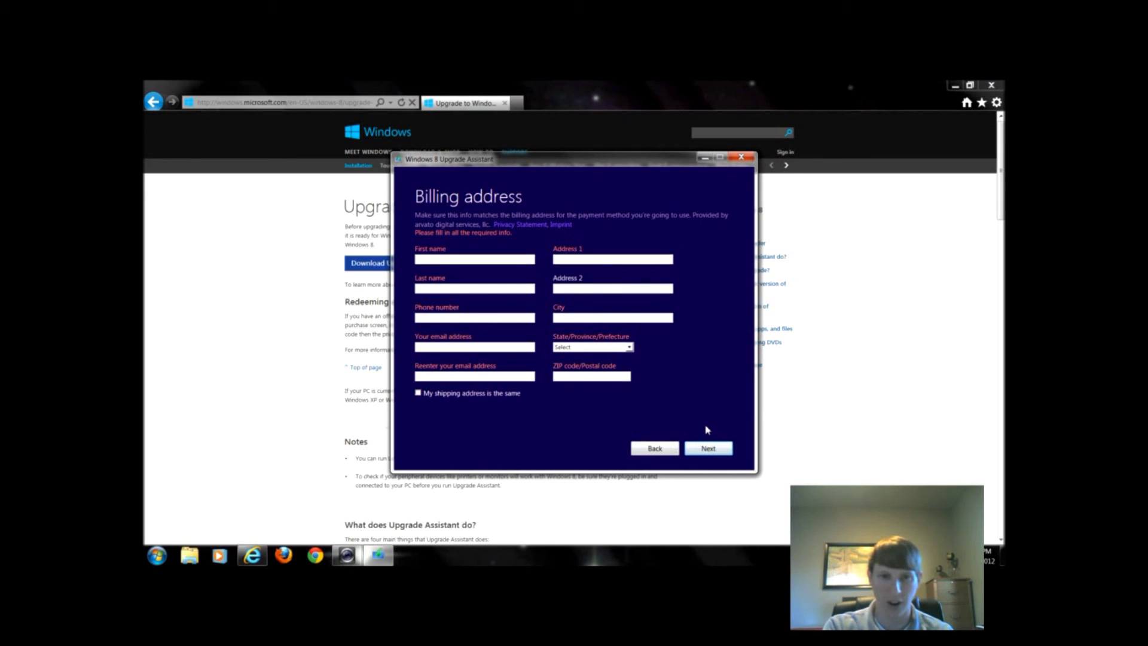
Enter the billing address, set payment to PayPal, and reach the $57.47 order confirmation
{"action": "left_click", "coordinate": [485, 261]}
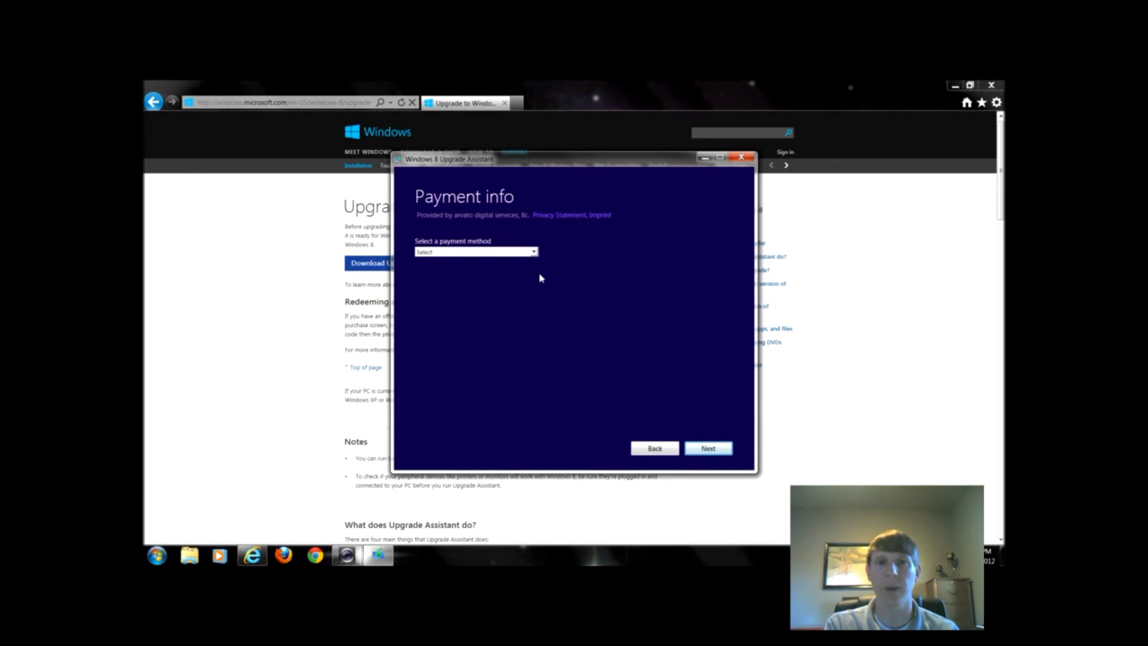
{"action": "left_click", "coordinate": [506, 251]}
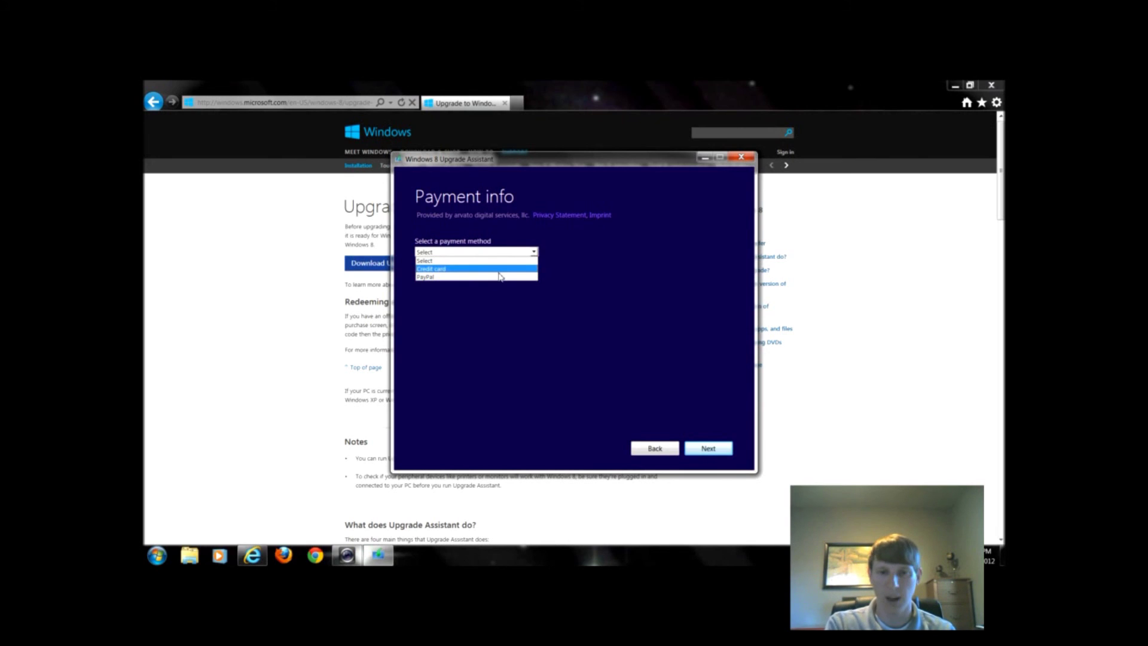
{"action": "left_click", "coordinate": [500, 276]}
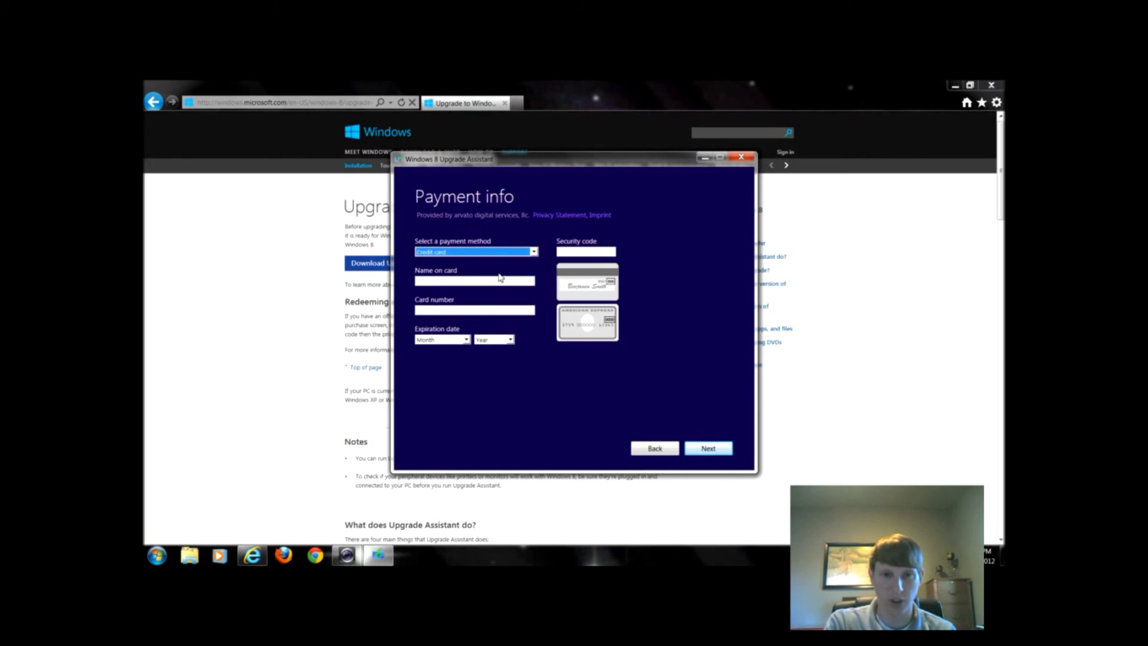
{"action": "left_click", "coordinate": [503, 254]}
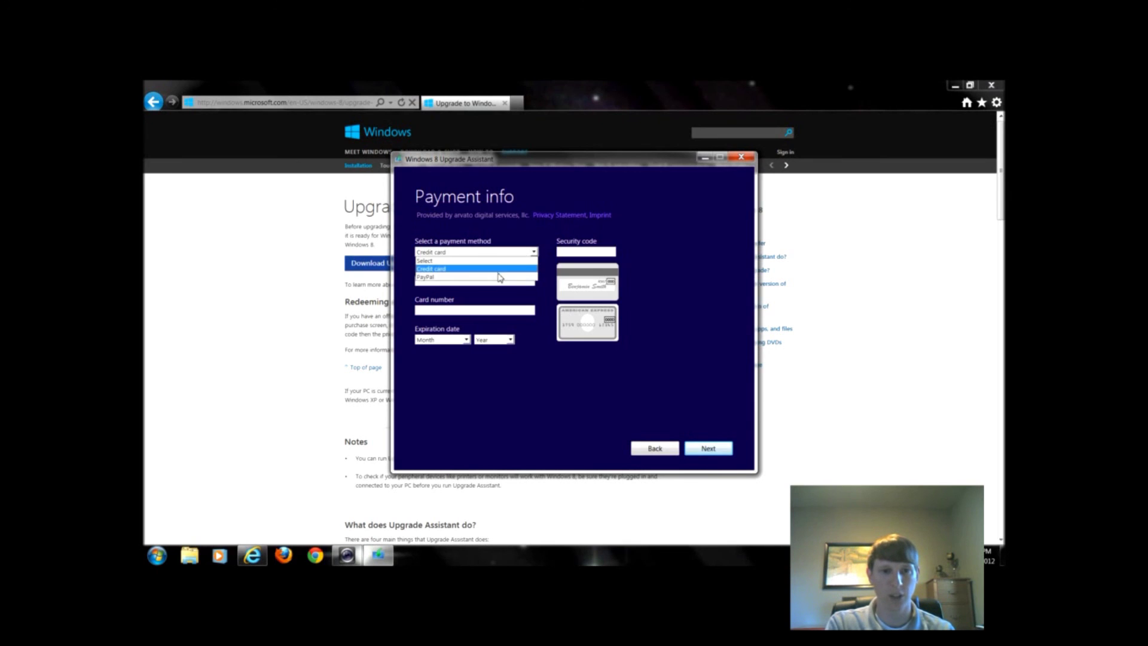
{"action": "left_click", "coordinate": [500, 277]}
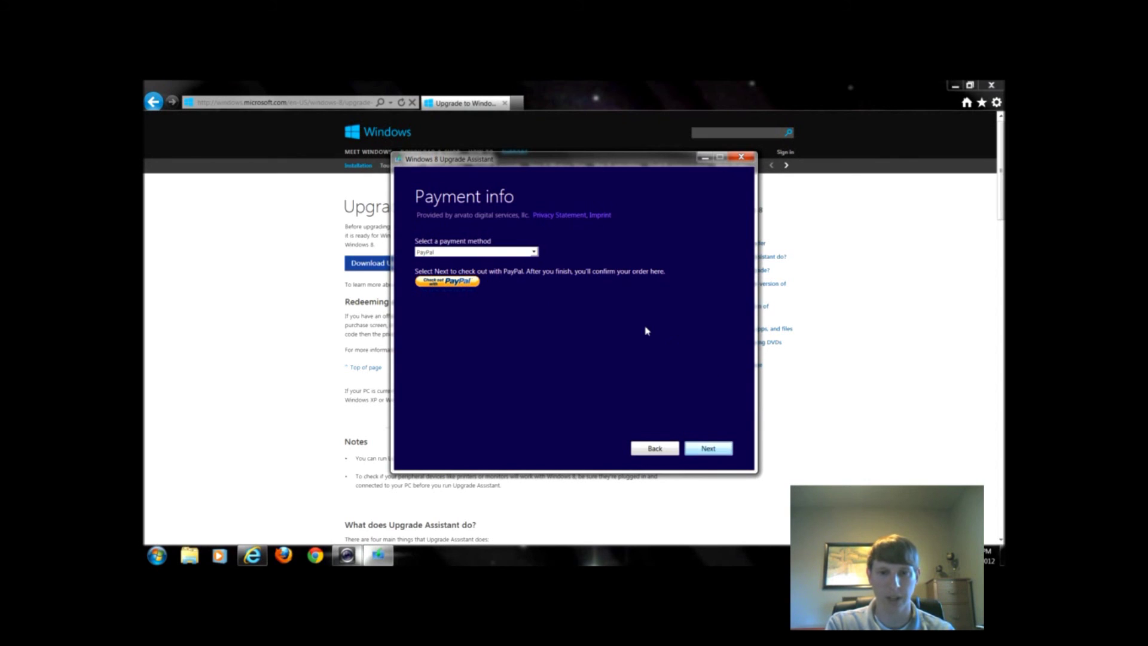
{"action": "left_click", "coordinate": [698, 448]}
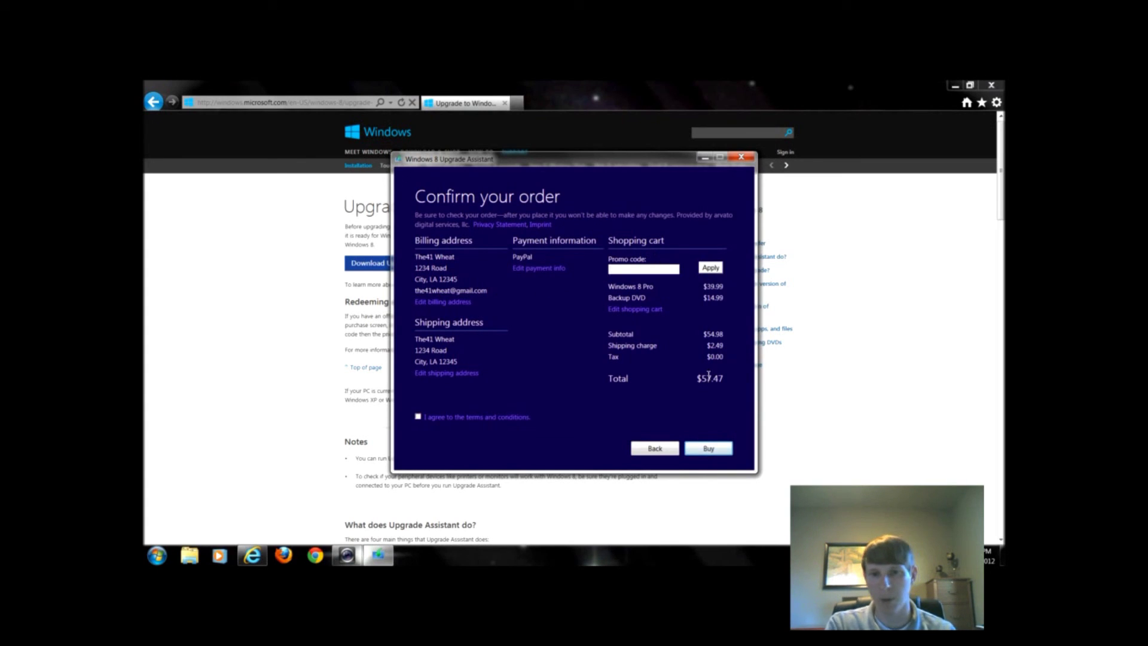
Attempt the purchase, review the terms and conditions, then tick 'I agree to the terms and conditions'
{"action": "left_click", "coordinate": [703, 456]}
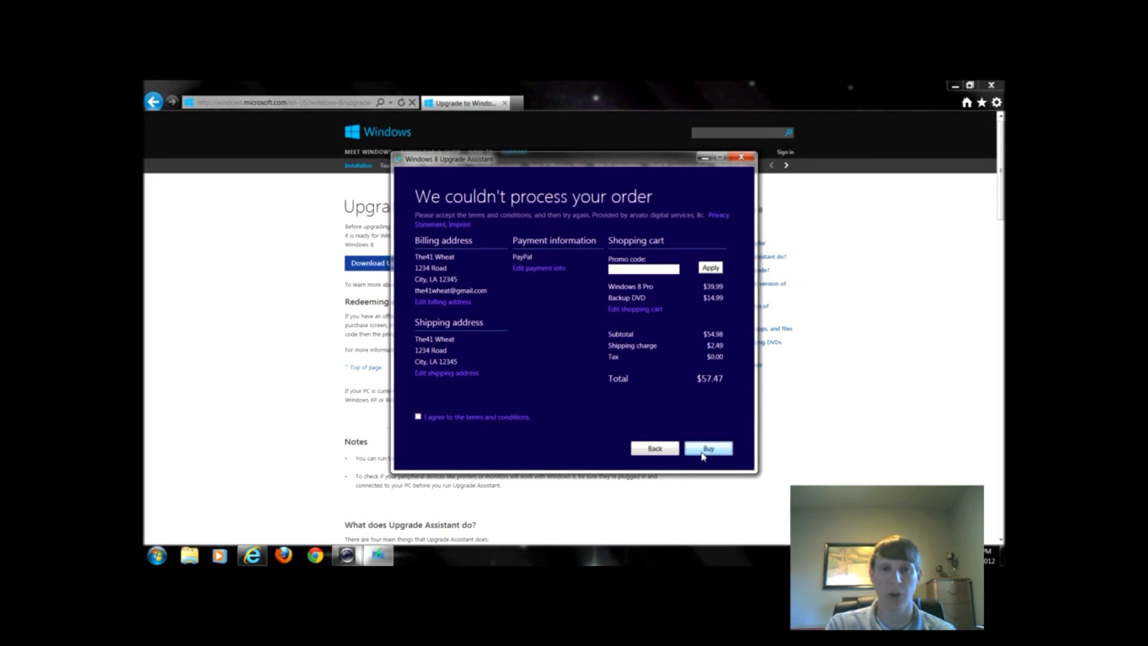
{"action": "left_click", "coordinate": [469, 417]}
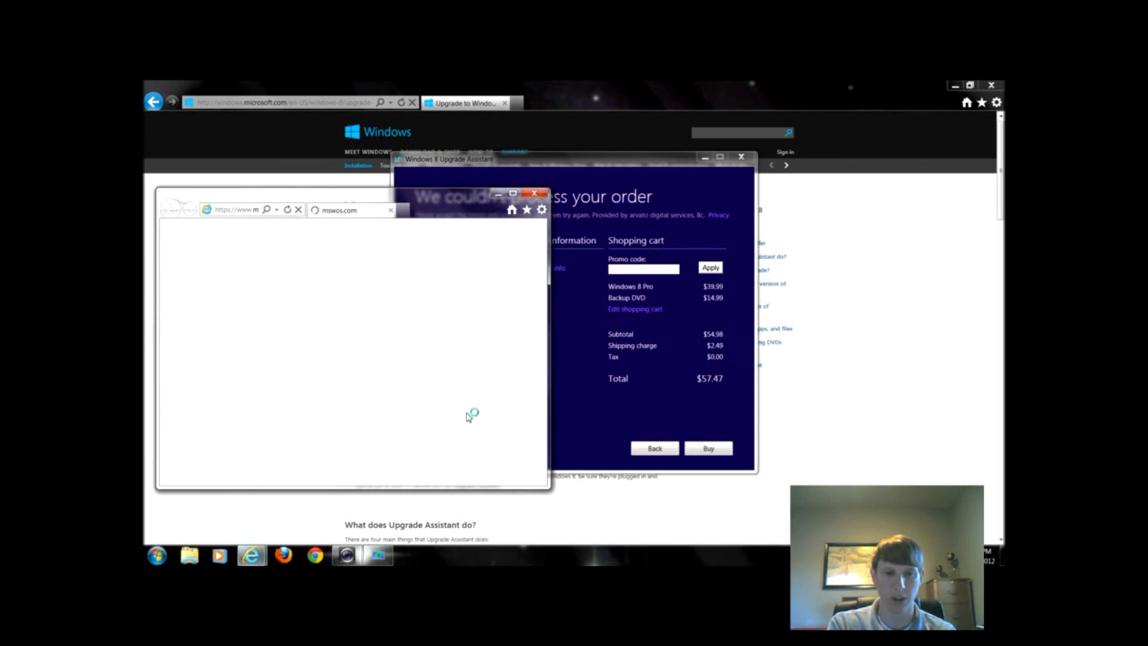
{"action": "left_click", "coordinate": [534, 193]}
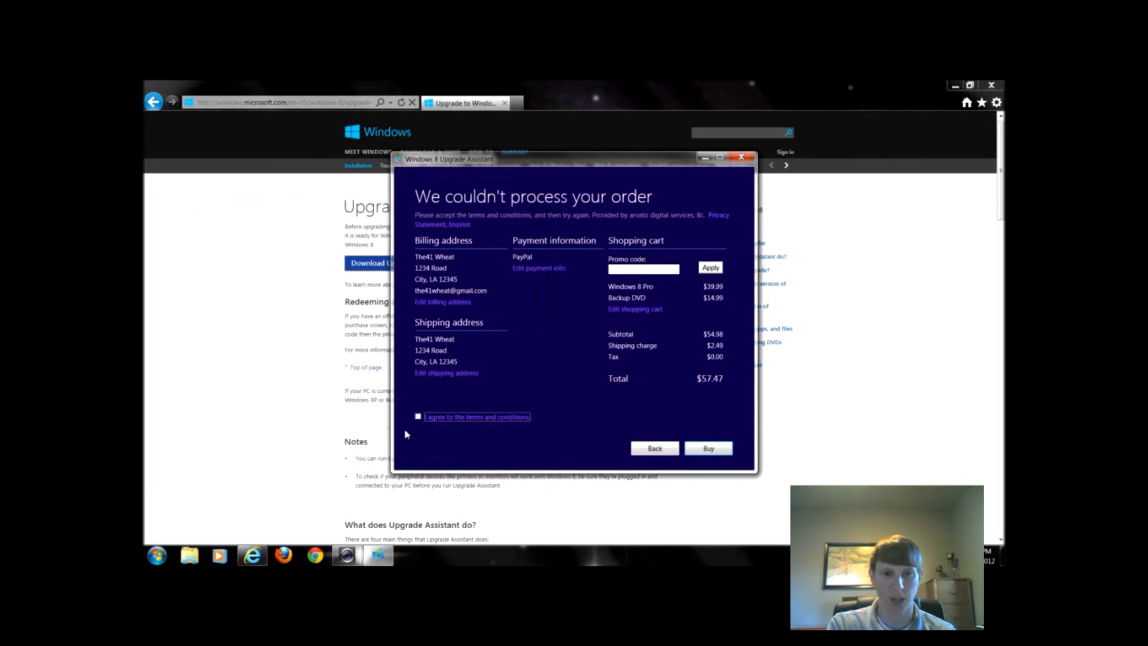
{"action": "left_click", "coordinate": [418, 417]}
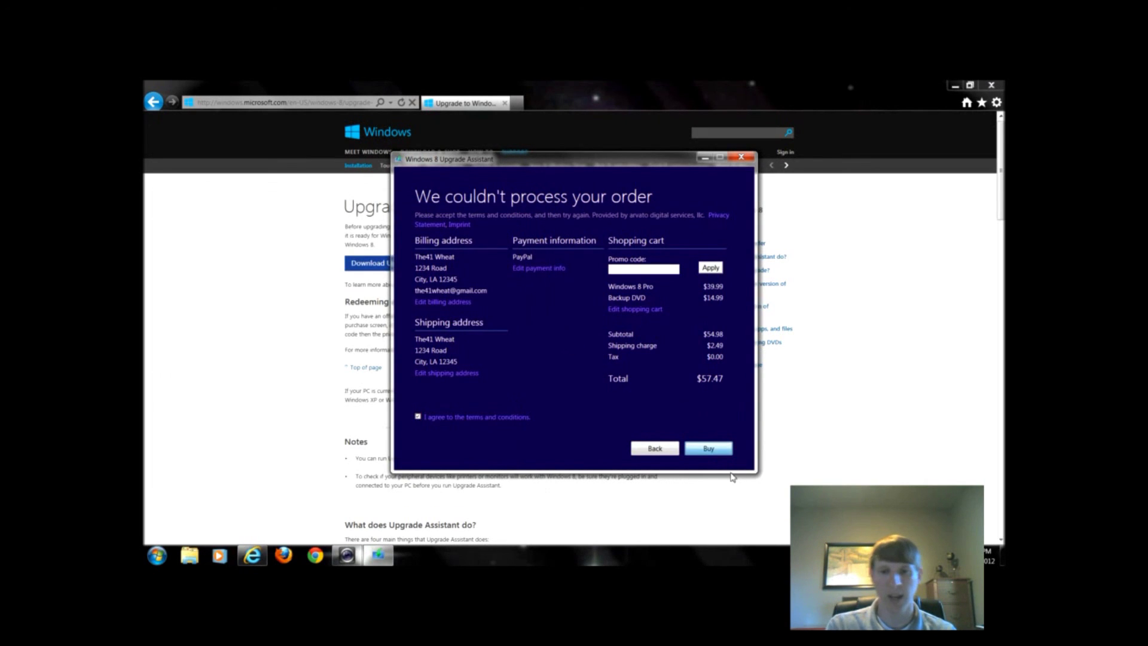